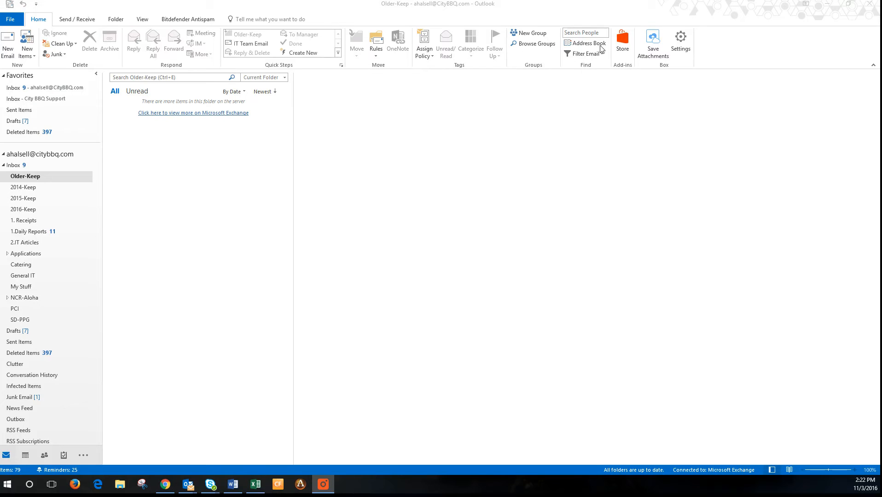
Switch the FindTime add-in to On in the Store add-ins catalogue
{"action": "left_click", "coordinate": [624, 48]}
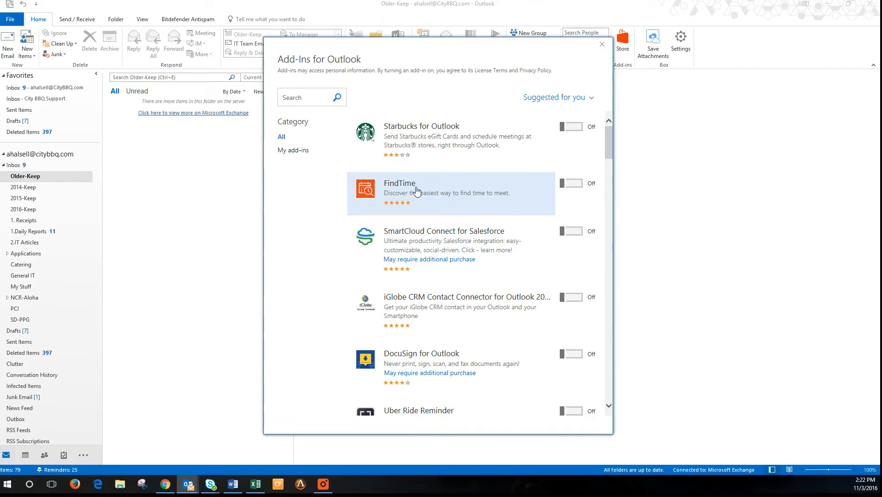
{"action": "left_click", "coordinate": [571, 183]}
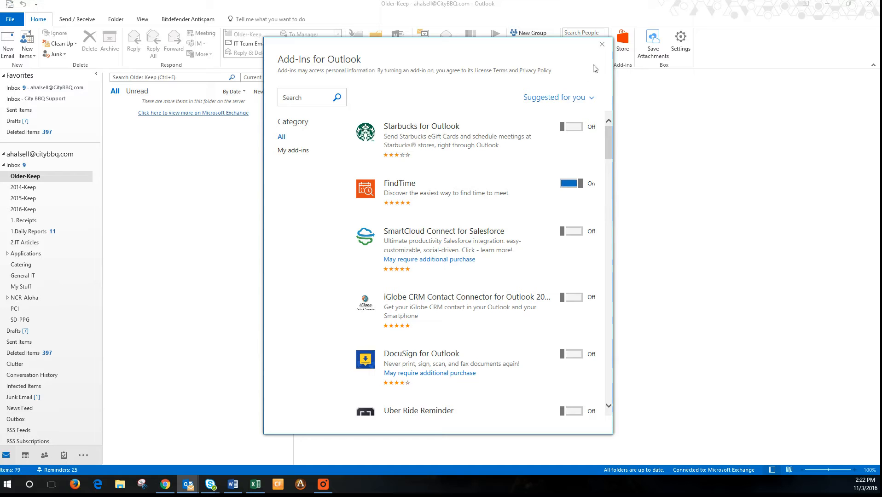
{"action": "left_click", "coordinate": [602, 44]}
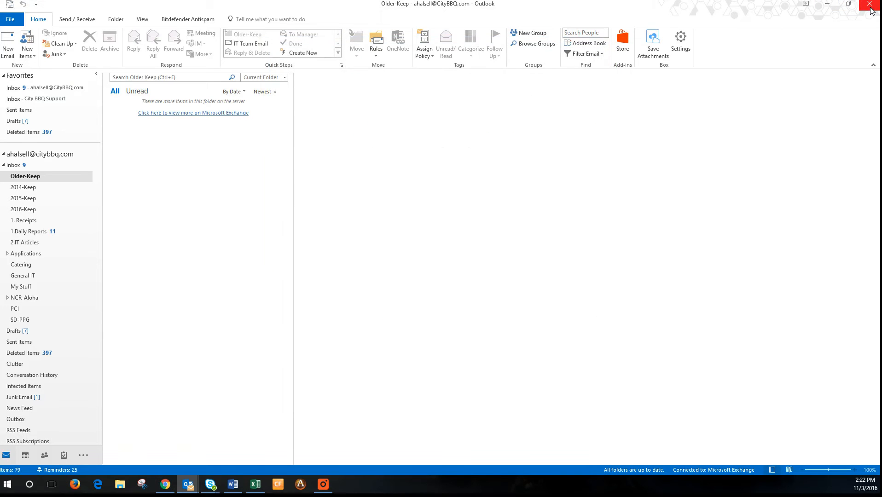
Restart Outlook so the FindTime add-in loads, clearing the Skype chat window first
{"action": "left_click", "coordinate": [836, 5]}
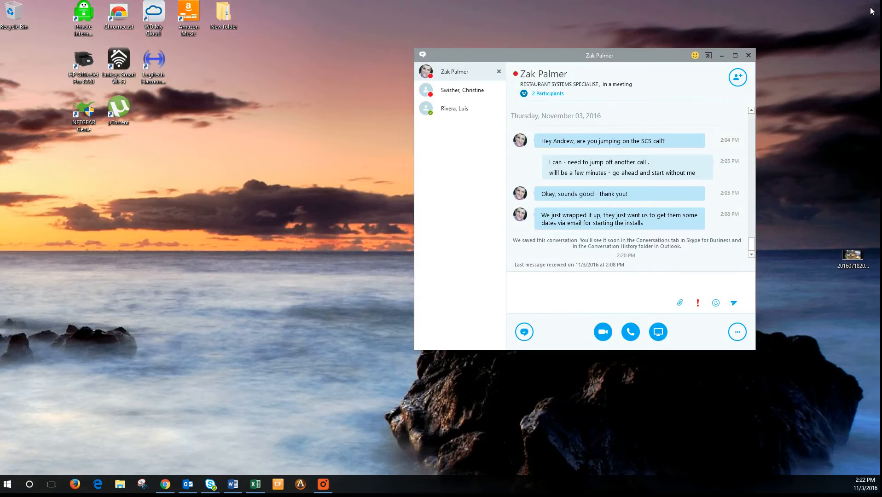
{"action": "left_click", "coordinate": [721, 55]}
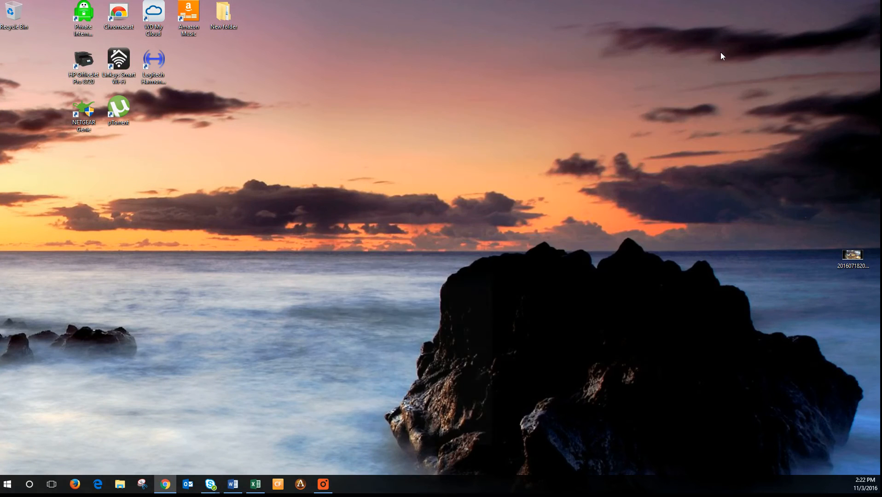
{"action": "left_click", "coordinate": [188, 484]}
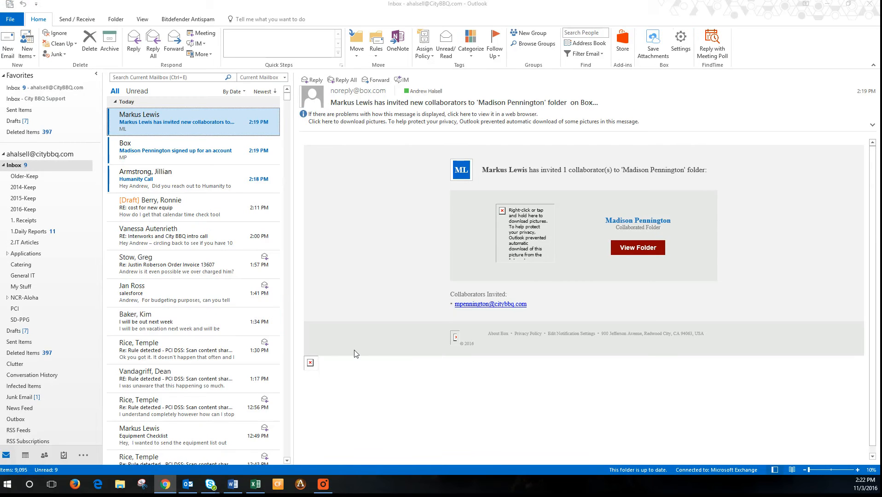
Start a Reply with Meeting Poll on the 'RE: Interworks and City BBQ intro call' email
{"action": "left_click", "coordinate": [153, 237]}
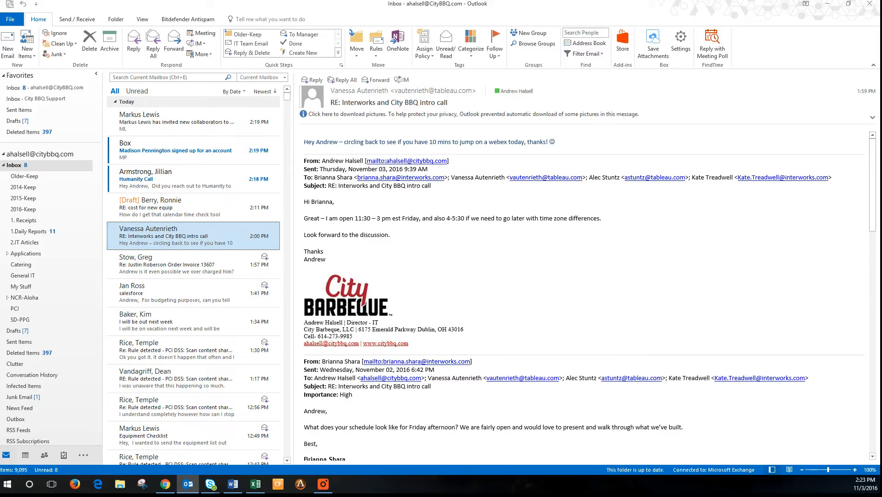
{"action": "left_click", "coordinate": [716, 59]}
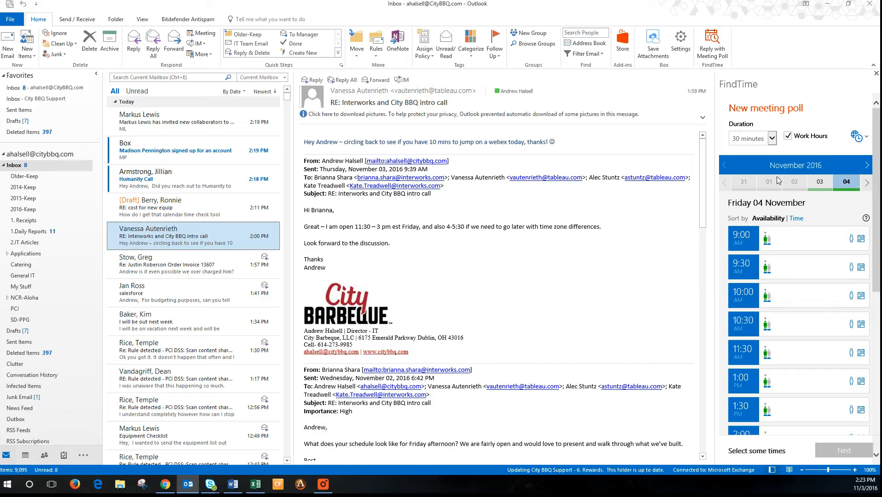
Set the poll duration to 1 hour and pick Friday 11 November in the day strip
{"action": "left_click", "coordinate": [772, 139]}
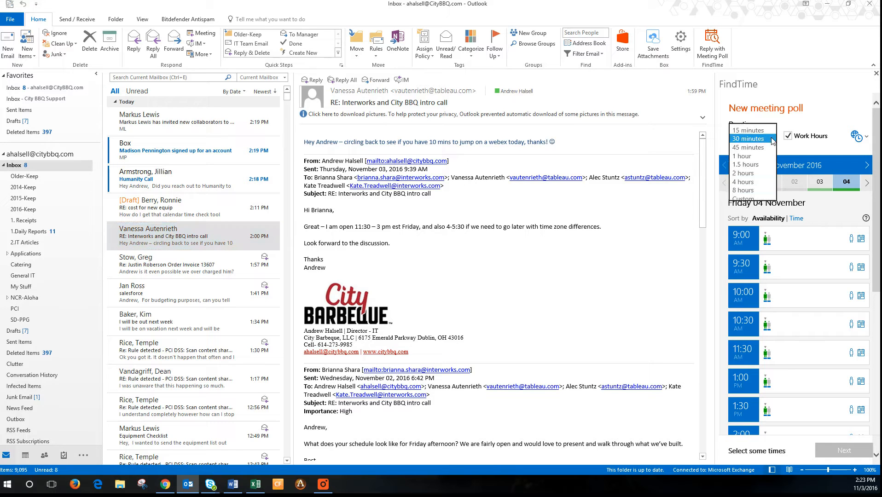
{"action": "left_click", "coordinate": [759, 157]}
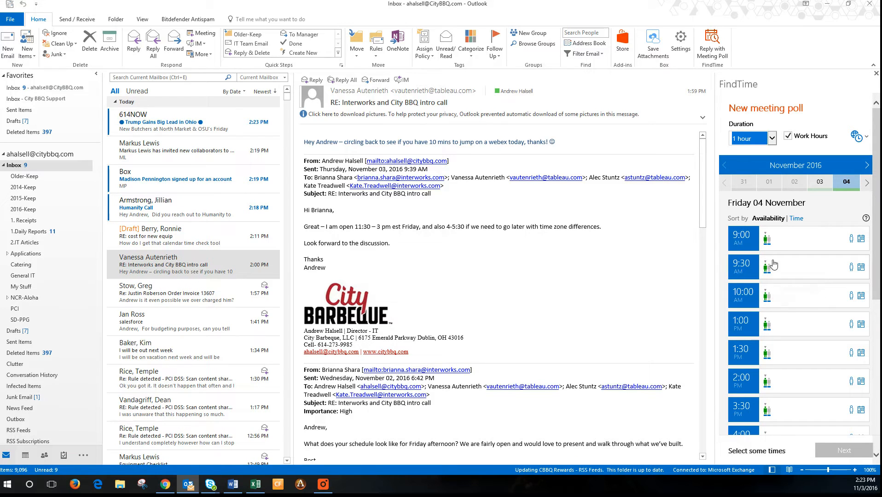
{"action": "left_click", "coordinate": [868, 185]}
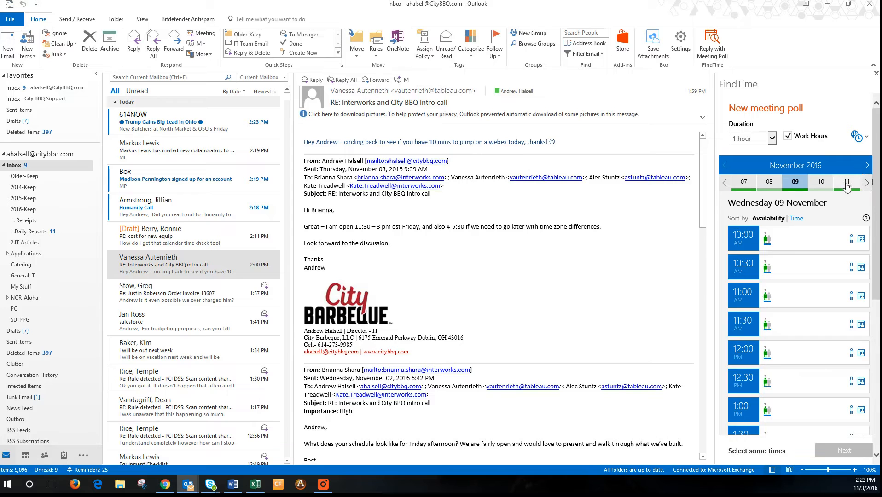
{"action": "left_click", "coordinate": [847, 183]}
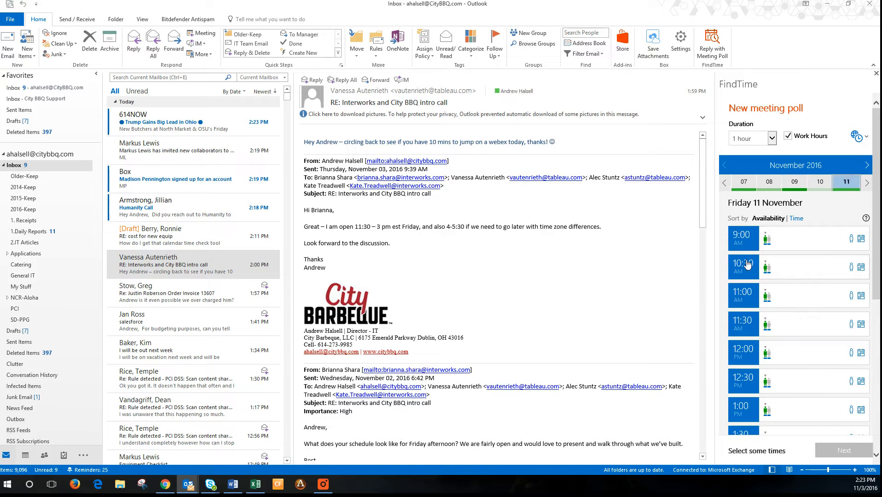
Scroll through the Friday 11 November time slots to review availability
{"action": "left_click_drag", "start_coordinate": [880, 203], "coordinate": [880, 272]}
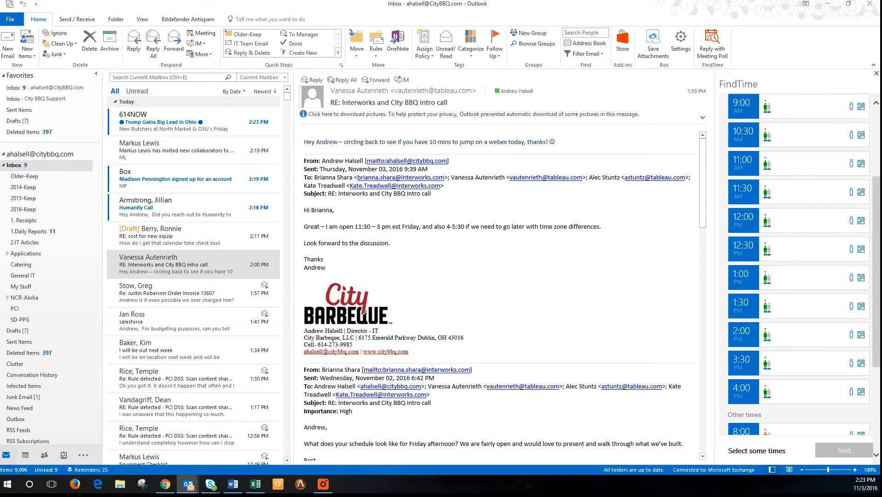
{"action": "left_click_drag", "start_coordinate": [878, 206], "coordinate": [880, 168]}
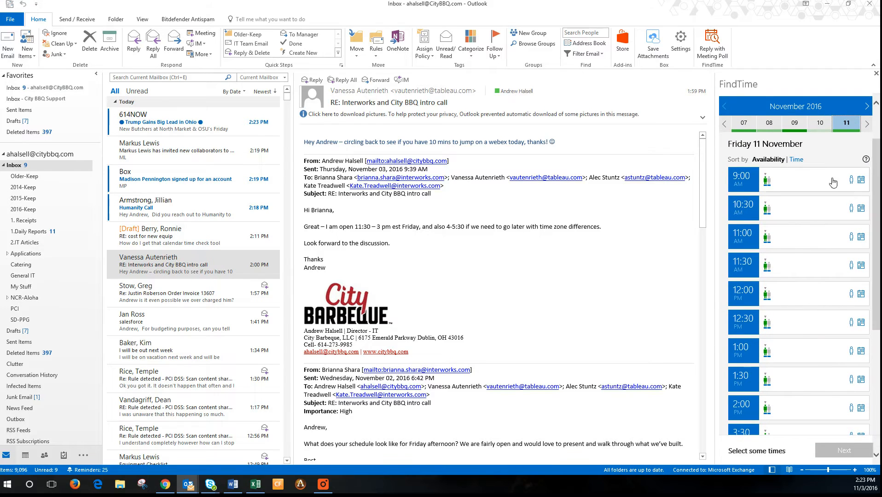
{"action": "scroll", "coordinate": [801, 144], "scroll_direction": "down", "scroll_amount": 3}
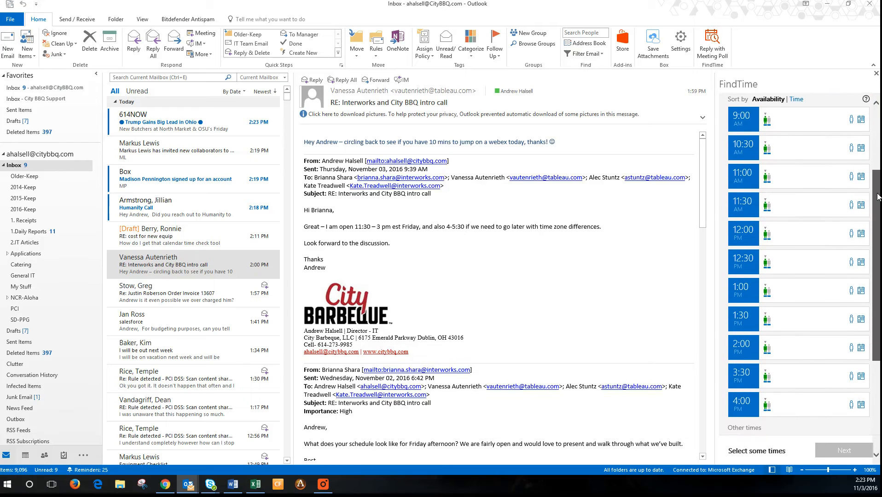
{"action": "mouse_move", "coordinate": [768, 119]}
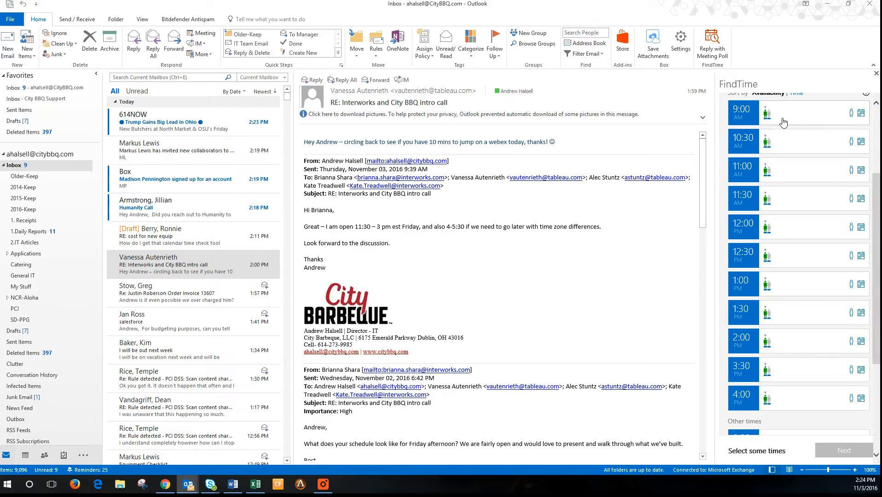
{"action": "left_click", "coordinate": [876, 112]}
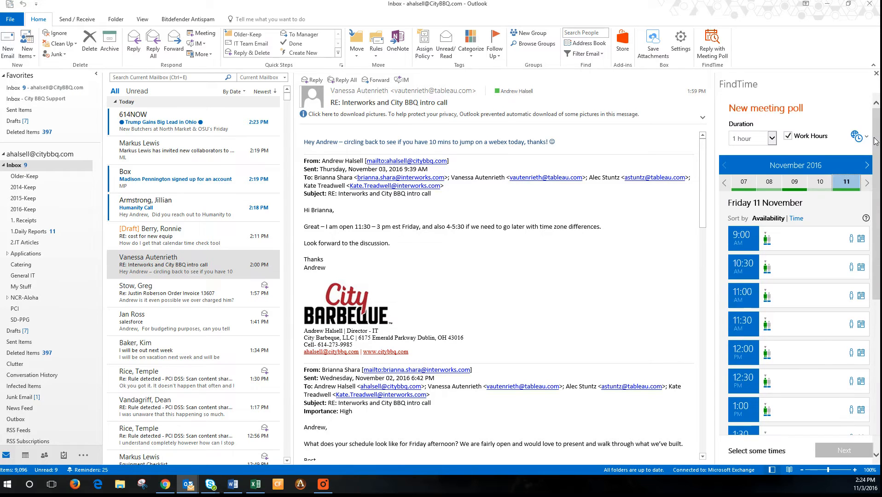
{"action": "left_click_drag", "start_coordinate": [876, 141], "coordinate": [835, 293]}
{"action": "left_click_drag", "start_coordinate": [877, 254], "coordinate": [875, 377]}
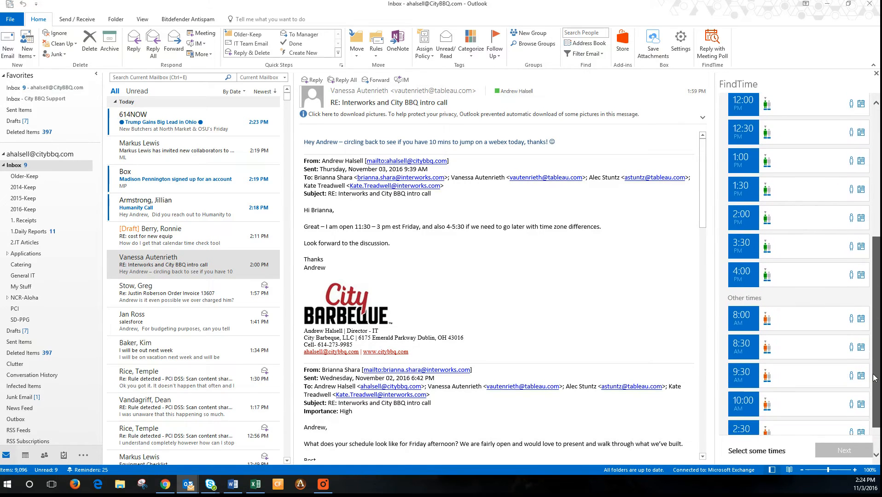
{"action": "mouse_move", "coordinate": [767, 321]}
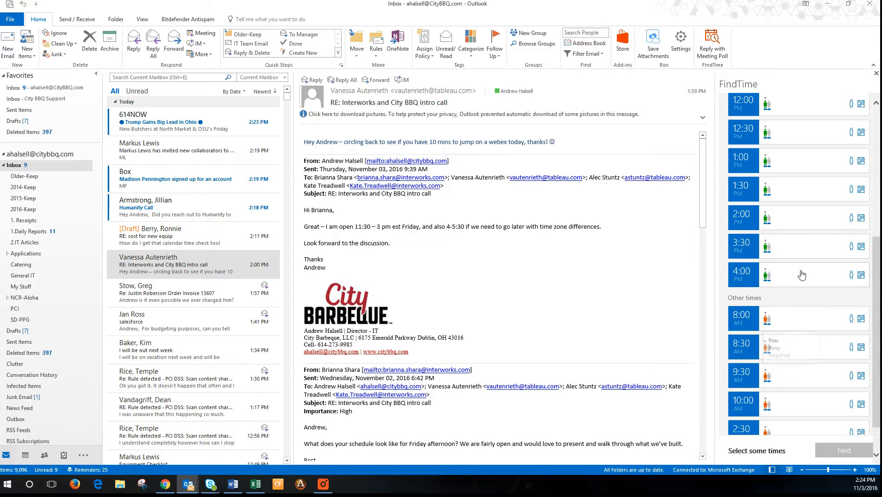
{"action": "scroll", "coordinate": [803, 274], "scroll_direction": "up", "scroll_amount": 5}
{"action": "scroll", "coordinate": [810, 276], "scroll_direction": "down", "scroll_amount": 2}
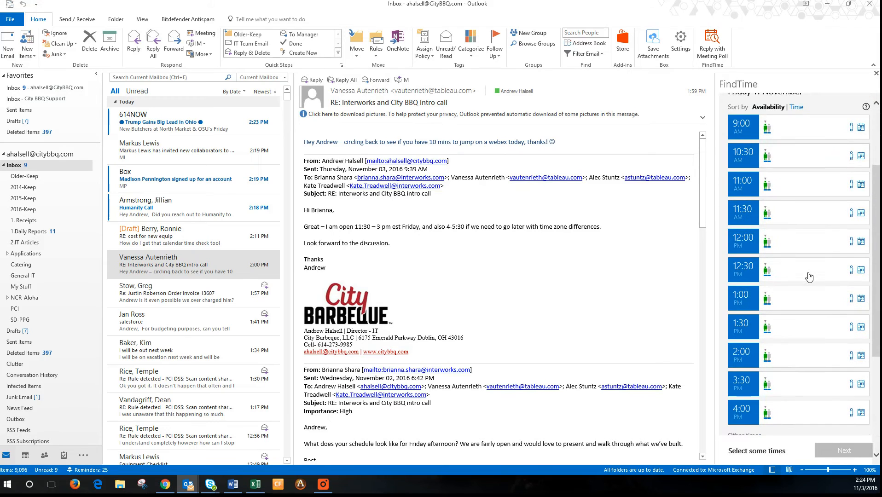
{"action": "scroll", "coordinate": [809, 276], "scroll_direction": "down", "scroll_amount": 4}
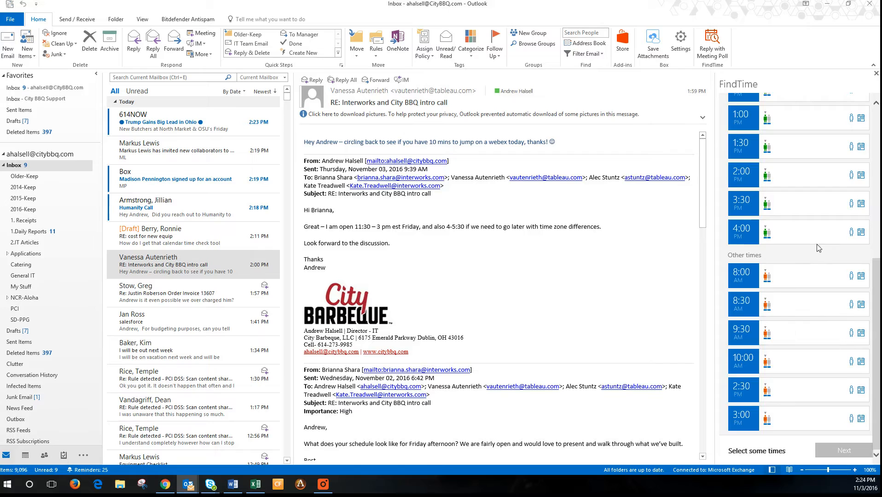
{"action": "scroll", "coordinate": [817, 246], "scroll_direction": "up", "scroll_amount": 5}
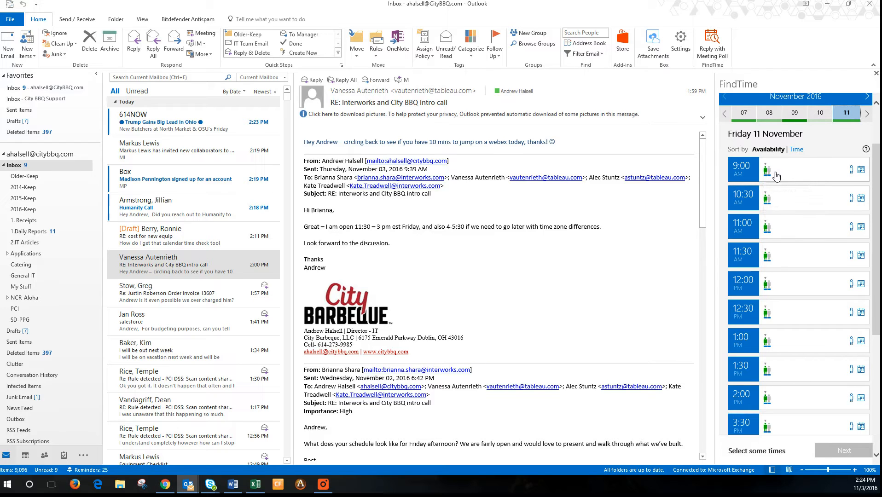
Select the 9:00, 11:00, 11:30, 12:00 and 1:00 slots, leaving 1:30 out, and continue
{"action": "left_click", "coordinate": [793, 176]}
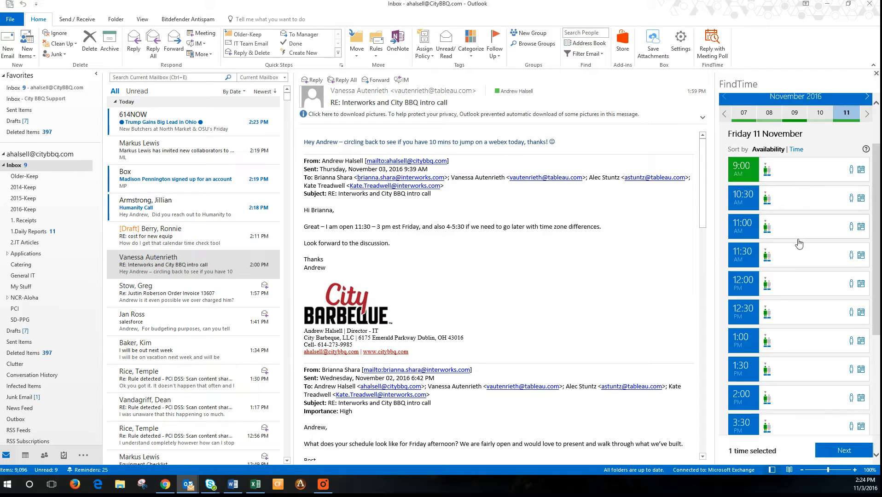
{"action": "left_click", "coordinate": [792, 230]}
{"action": "left_click", "coordinate": [790, 263]}
{"action": "left_click", "coordinate": [789, 287]}
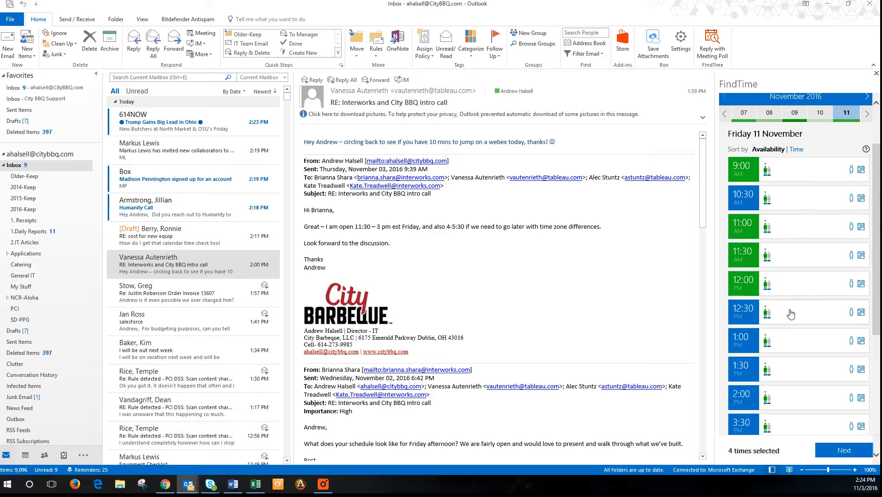
{"action": "left_click", "coordinate": [791, 343]}
{"action": "left_click", "coordinate": [796, 368]}
{"action": "left_click", "coordinate": [795, 369]}
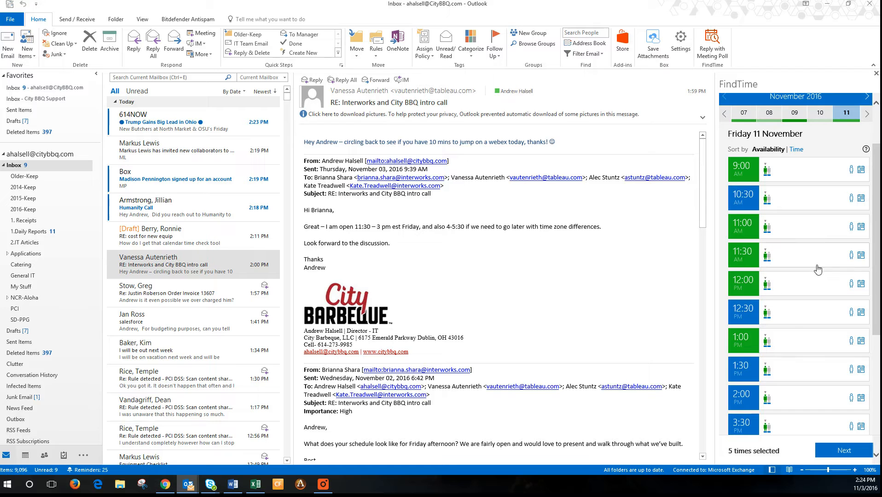
{"action": "left_click", "coordinate": [838, 455]}
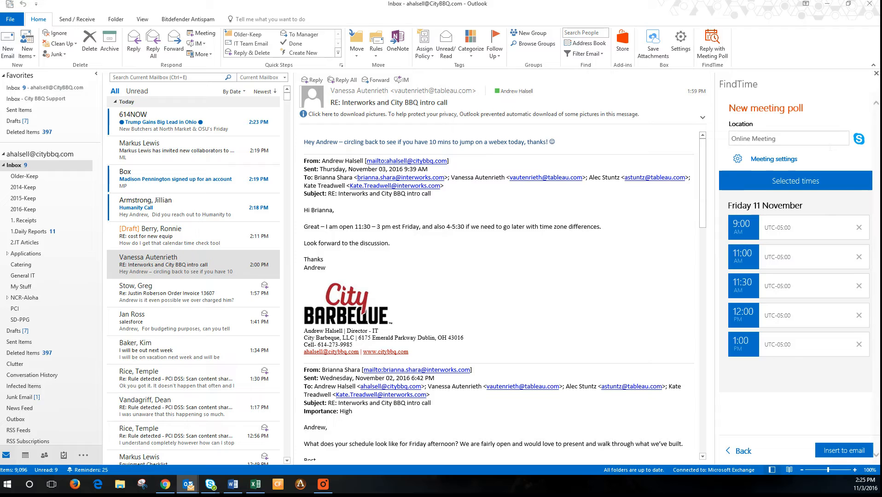
Change the location from online meeting to a call with the sender and insert the poll into the reply
{"action": "left_click", "coordinate": [859, 138]}
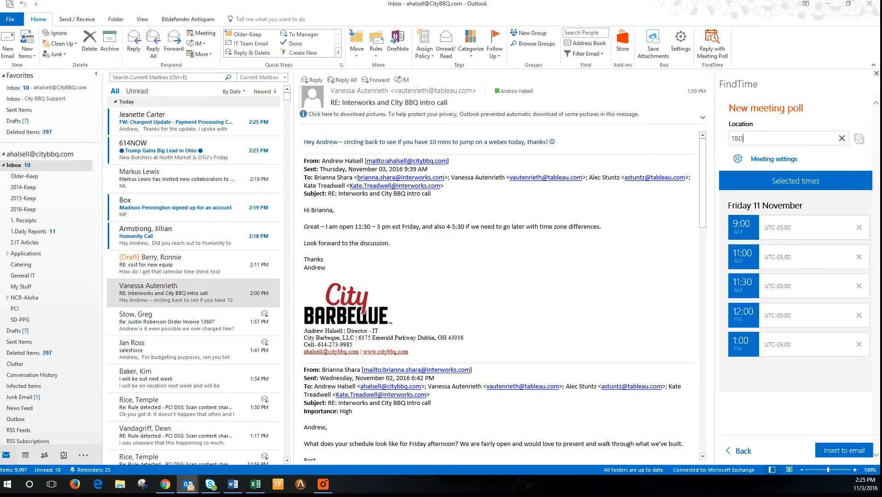
{"action": "key", "text": "BackSpace"}
{"action": "key", "text": "BackSpace"}
{"action": "key", "text": "BackSpace"}
{"action": "type", "text": "Call Vanessa"}
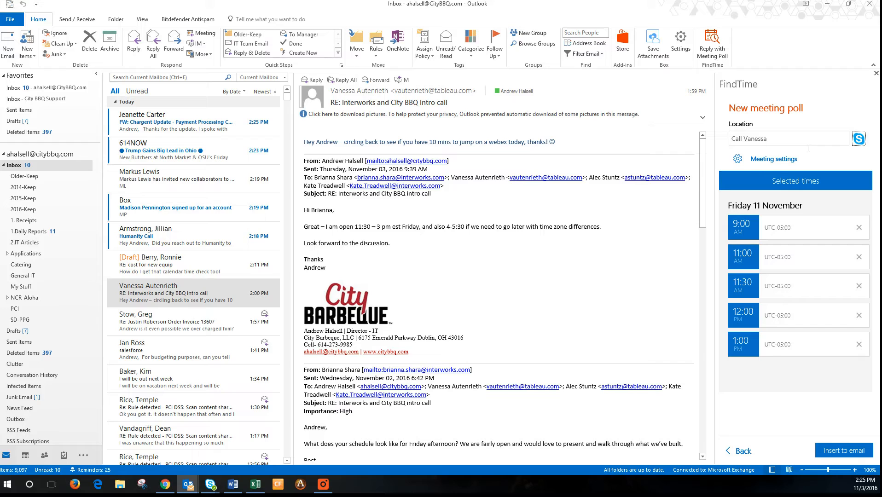
{"action": "left_click", "coordinate": [774, 161]}
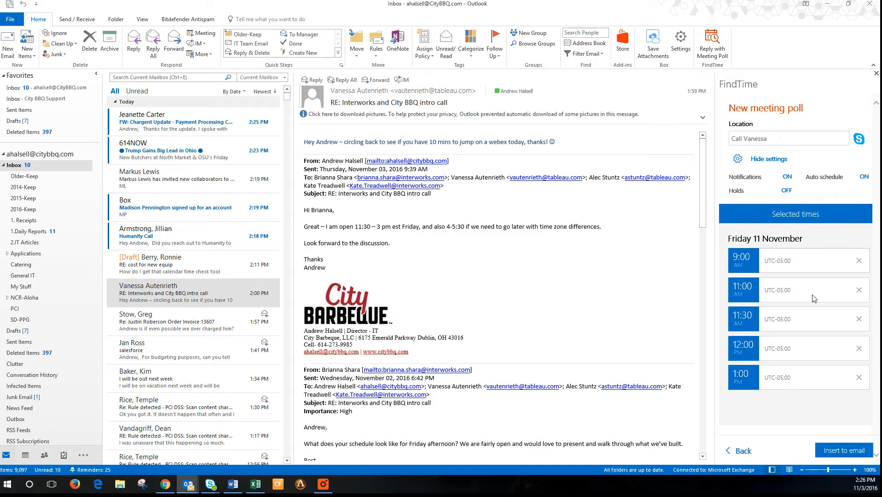
{"action": "left_click", "coordinate": [844, 451]}
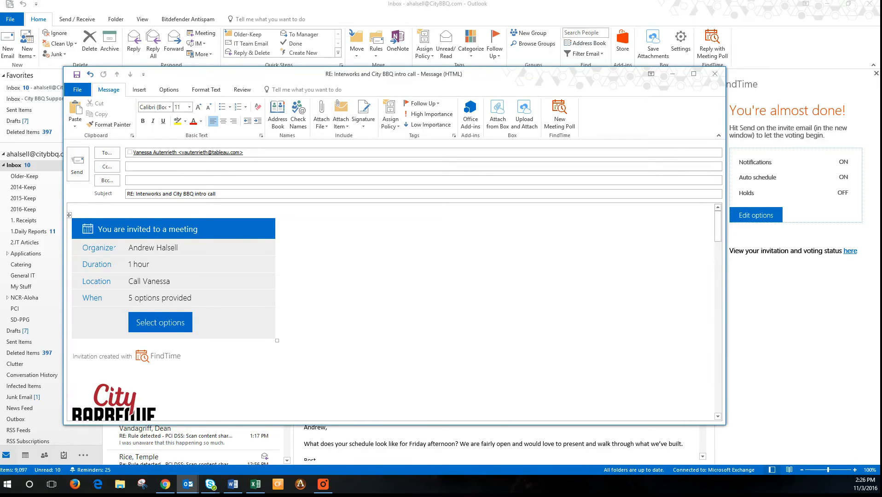
Discard the invitation reply and open a blank new email with only the signature
{"action": "left_click", "coordinate": [181, 248]}
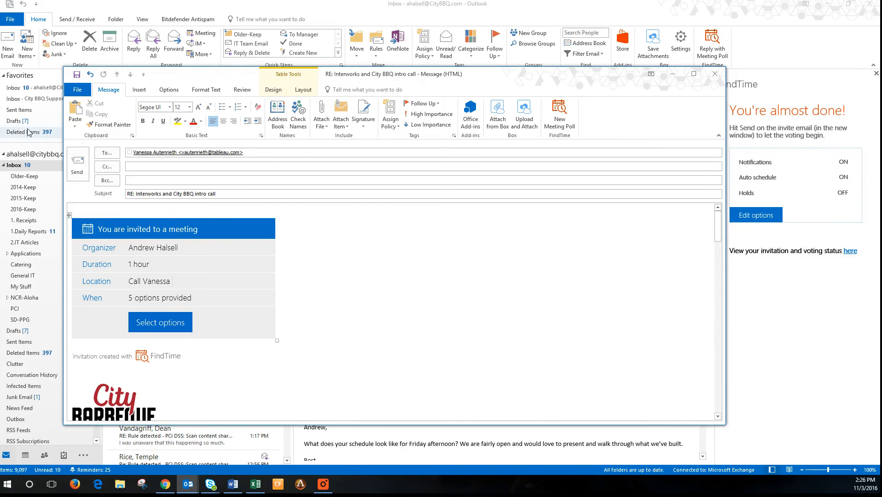
{"action": "left_click", "coordinate": [138, 195]}
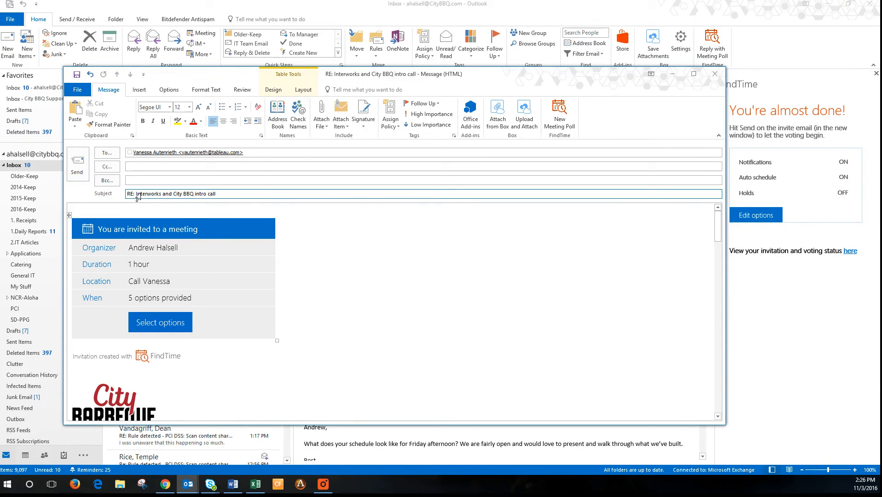
{"action": "key", "text": "Tab"}
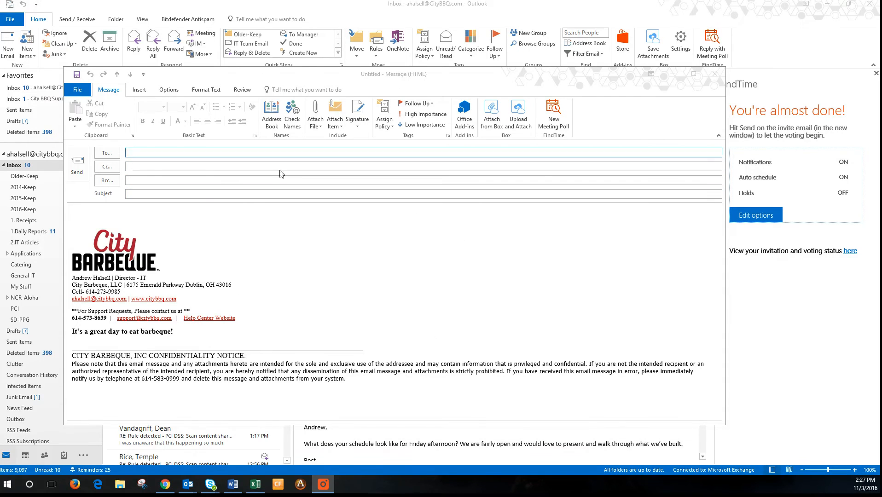
Enter and resolve the Gmail test account's e-mail address in the To field
{"action": "left_click", "coordinate": [396, 153]}
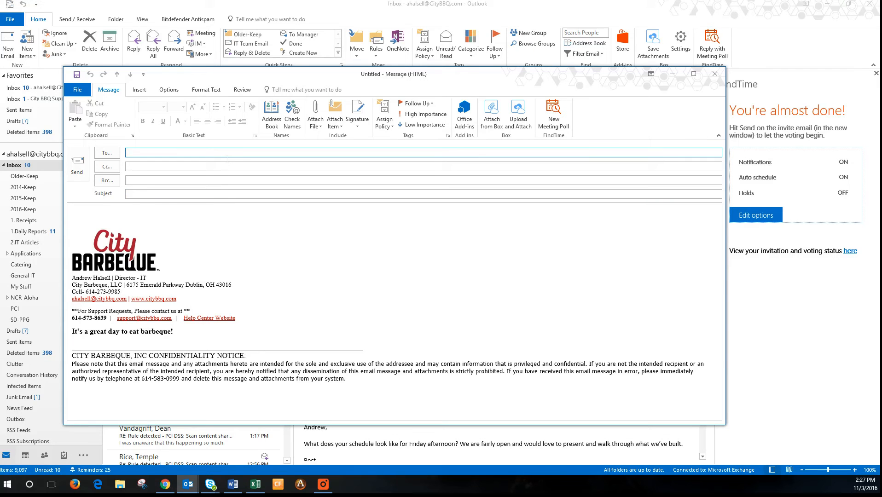
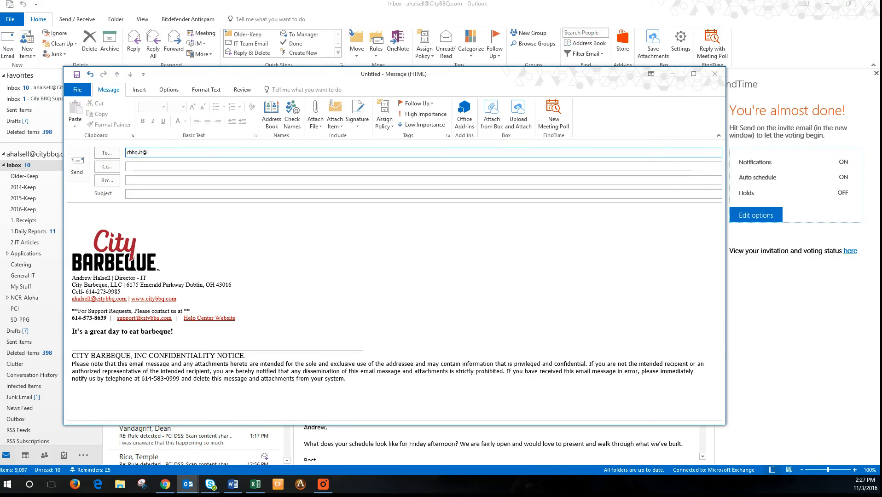
{"action": "key", "text": "Return"}
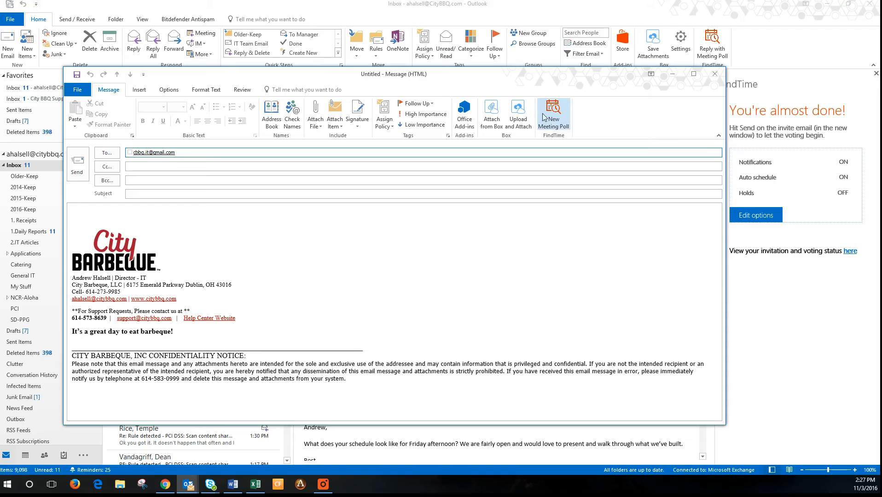
Start a new meeting poll with a 1-hour duration
{"action": "left_click", "coordinate": [564, 123]}
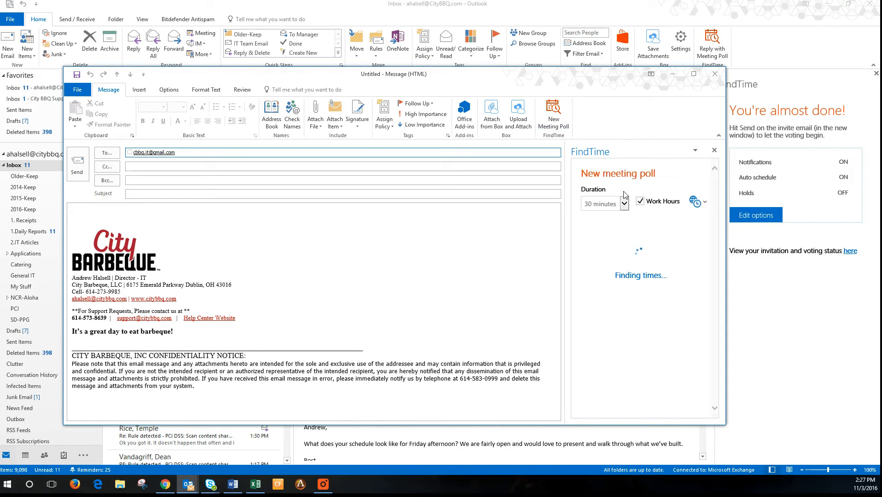
{"action": "left_click", "coordinate": [624, 204]}
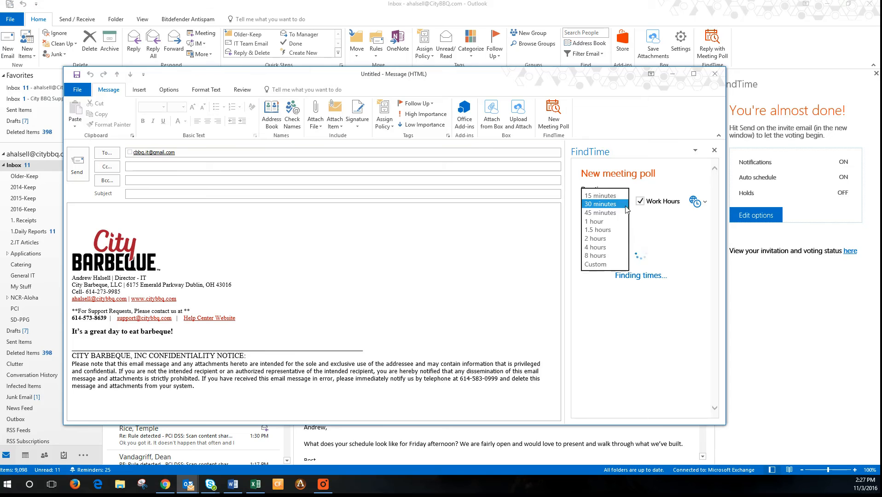
{"action": "left_click", "coordinate": [612, 221]}
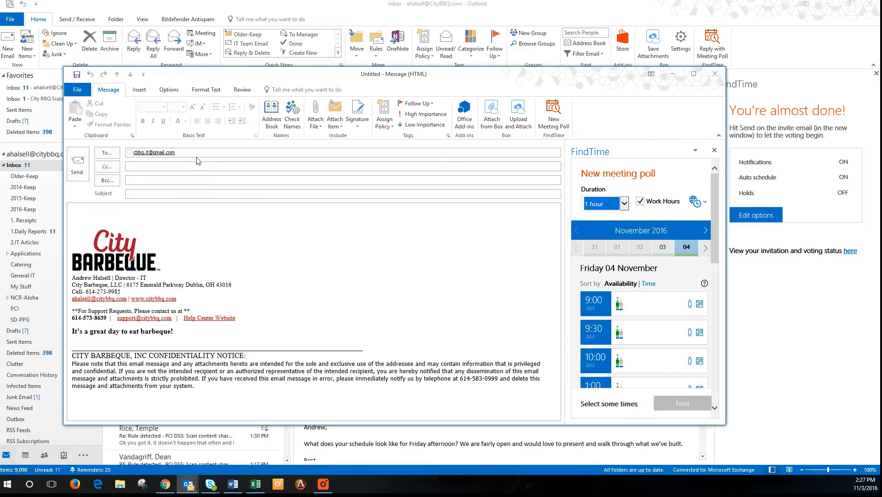
{"action": "left_click_drag", "start_coordinate": [714, 193], "coordinate": [717, 227]}
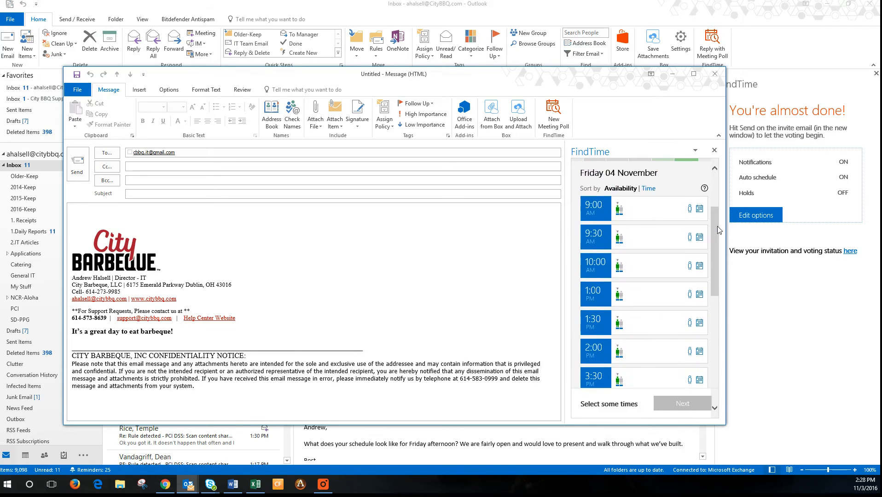
Offer the 9:00, 9:30, 1:30 and 2:00 slots on Friday 04 November and continue
{"action": "left_click", "coordinate": [635, 216]}
{"action": "left_click", "coordinate": [634, 238]}
{"action": "left_click", "coordinate": [636, 335]}
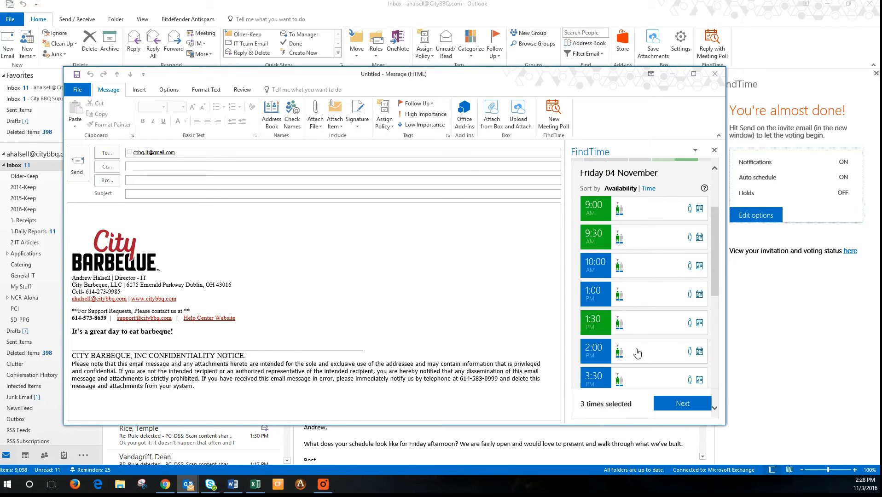
{"action": "left_click", "coordinate": [637, 357]}
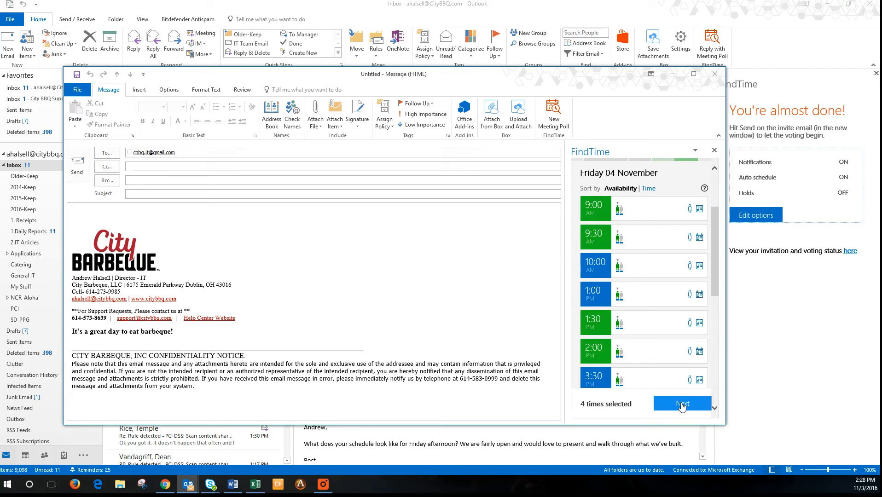
{"action": "left_click", "coordinate": [682, 404]}
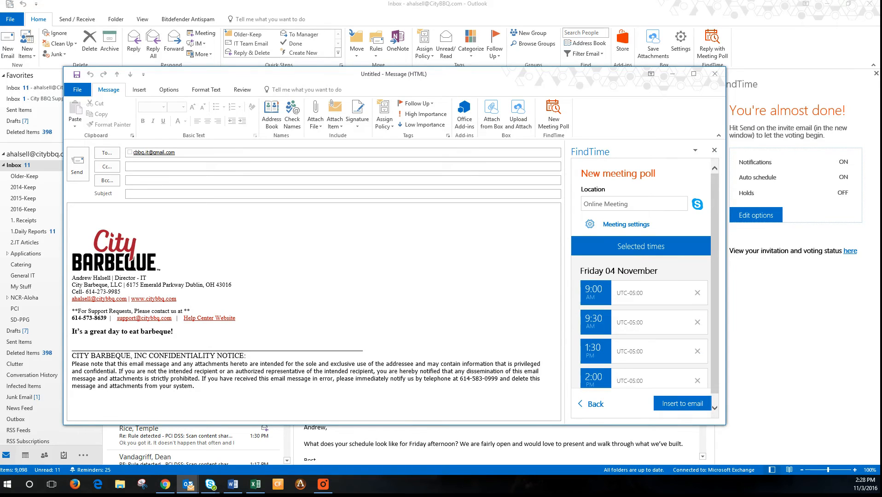
Insert the poll invitation with the note 'Let me know what time works -' above it
{"action": "left_click", "coordinate": [672, 403]}
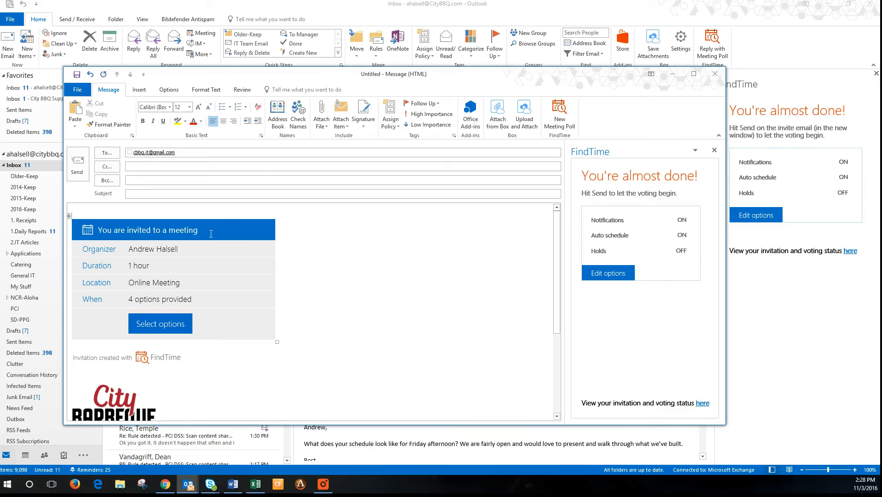
{"action": "type", "text": "Let me know what itm"}
{"action": "key", "text": "BackSpace"}
{"action": "key", "text": "BackSpace"}
{"action": "key", "text": "BackSpace"}
{"action": "type", "text": "tiem work"}
{"action": "key", "text": "BackSpace"}
{"action": "key", "text": "BackSpace"}
{"action": "type", "text": "me works -"}
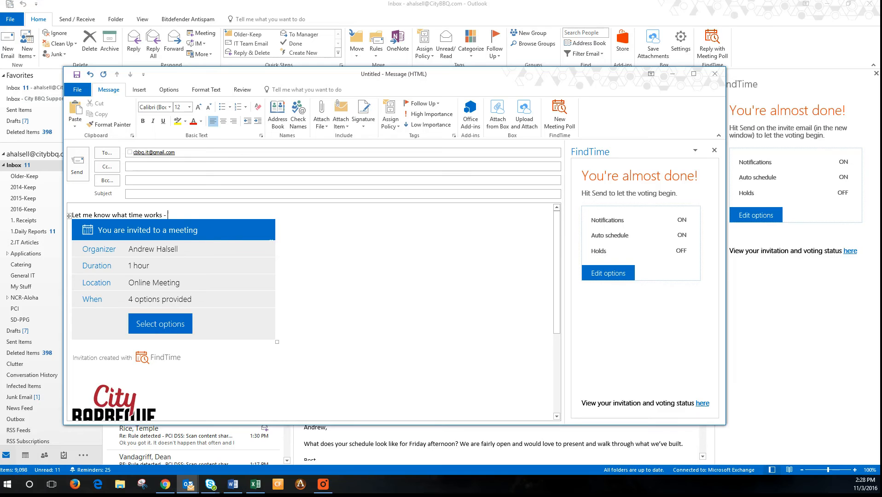
{"action": "key", "text": "Return"}
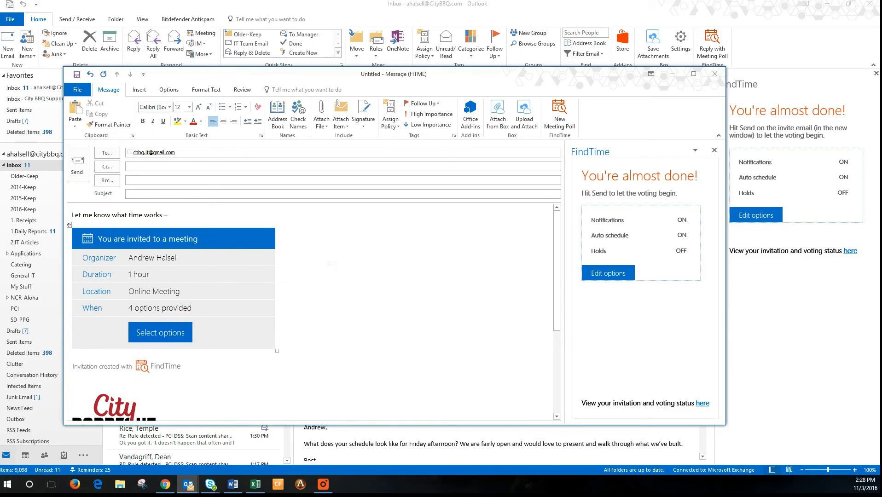
Title the email 'Meeting times', send it, and minimize Outlook
{"action": "left_click", "coordinate": [264, 194]}
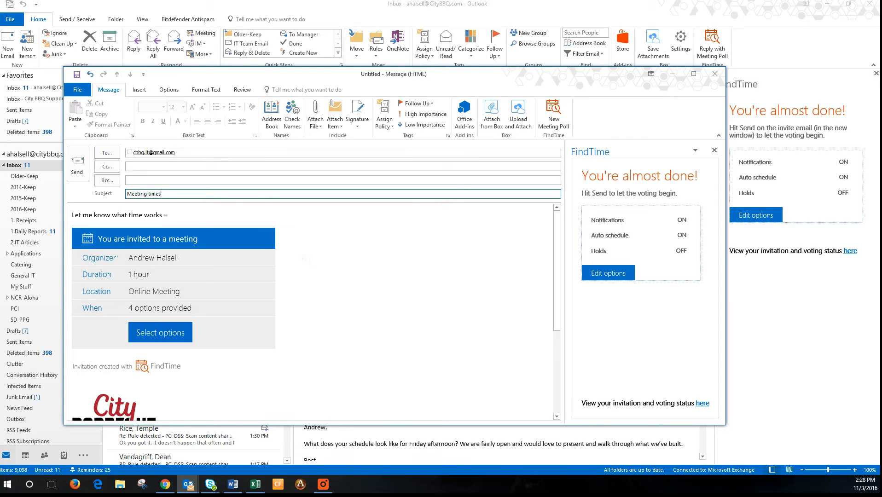
{"action": "left_click", "coordinate": [79, 158]}
{"action": "left_click", "coordinate": [81, 168]}
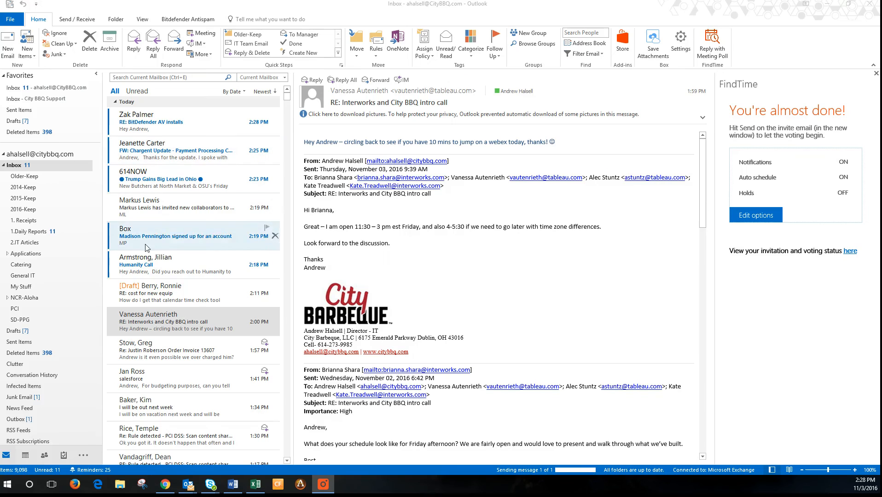
{"action": "left_click", "coordinate": [829, 6]}
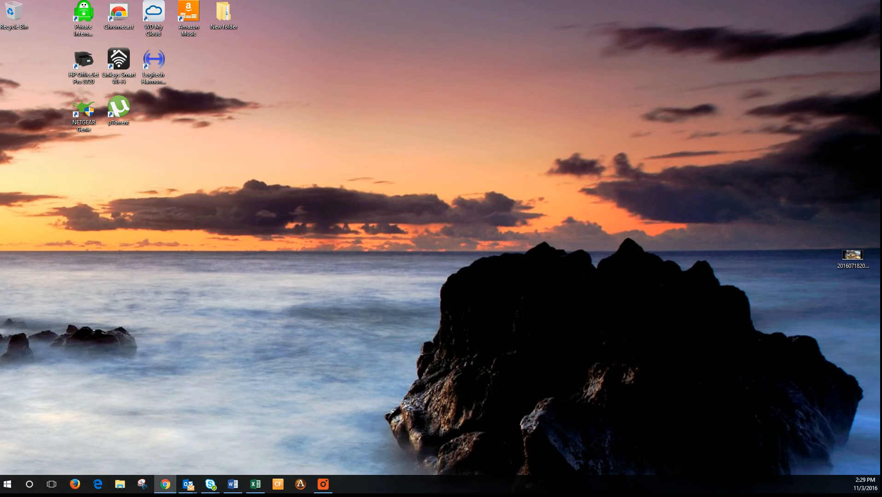
In Chrome's Gmail, open the Meeting times email and follow Select options to the voting page
{"action": "left_click", "coordinate": [164, 484]}
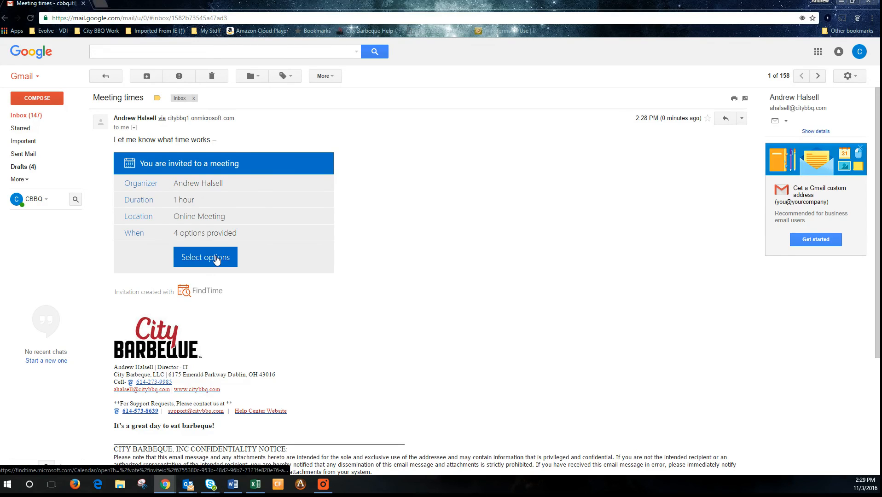
{"action": "left_click", "coordinate": [216, 258]}
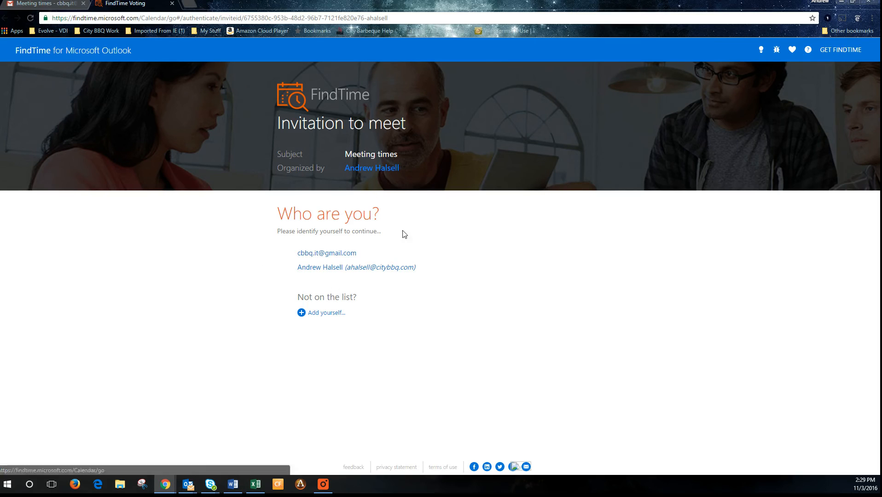
Identify as the Gmail recipient and vote No for the 9:00 AM and 1:30 PM slots
{"action": "left_click", "coordinate": [321, 255]}
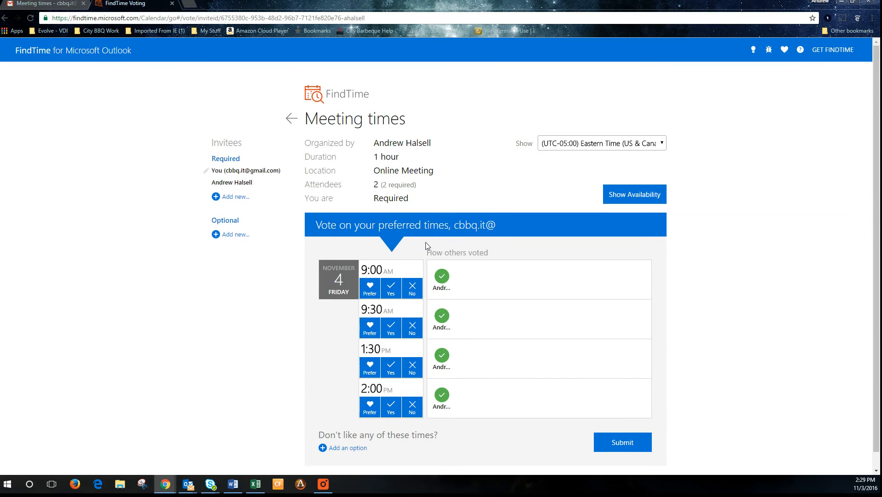
{"action": "scroll", "coordinate": [426, 246], "scroll_direction": "down", "scroll_amount": 1}
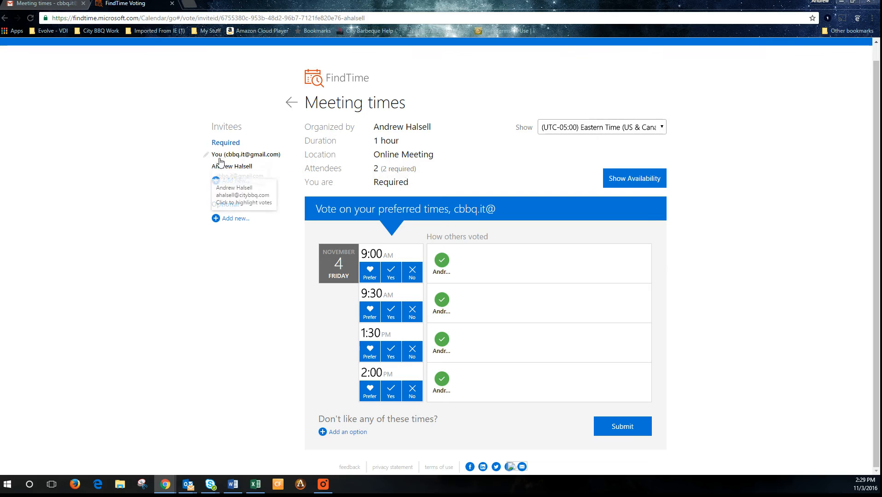
{"action": "mouse_move", "coordinate": [231, 167]}
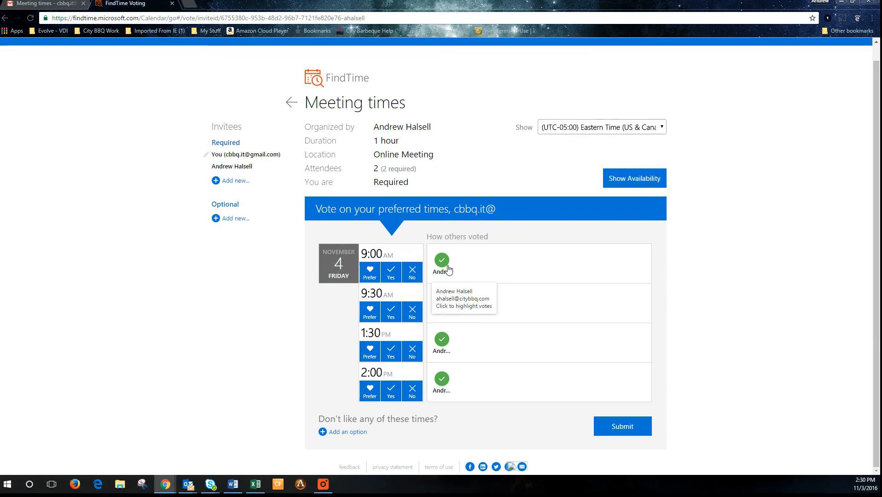
{"action": "left_click", "coordinate": [414, 272]}
{"action": "left_click", "coordinate": [412, 352]}
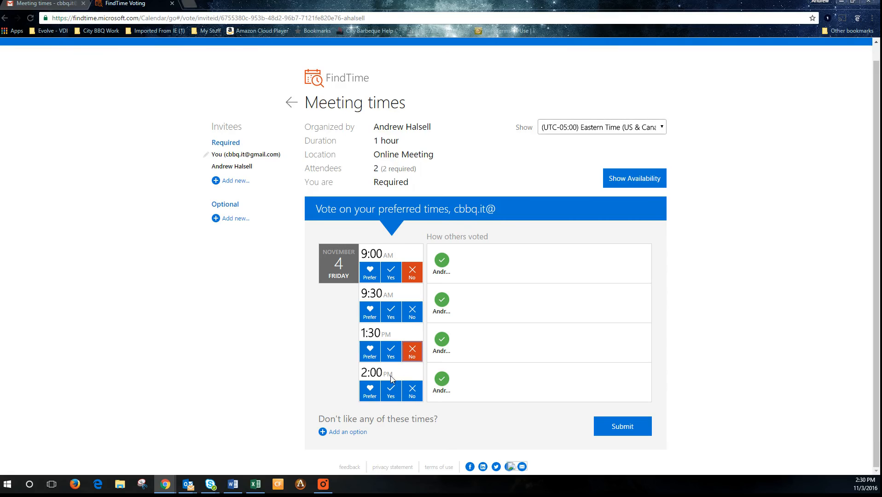
Vote Yes for 2:00 PM, mark 9:30 AM as preferred, and submit the votes
{"action": "left_click", "coordinate": [390, 389]}
{"action": "left_click", "coordinate": [386, 315]}
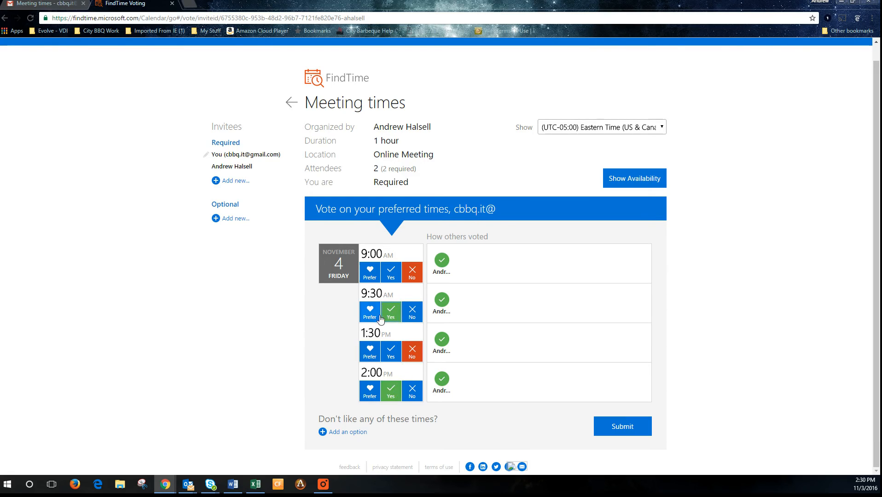
{"action": "left_click", "coordinate": [376, 315]}
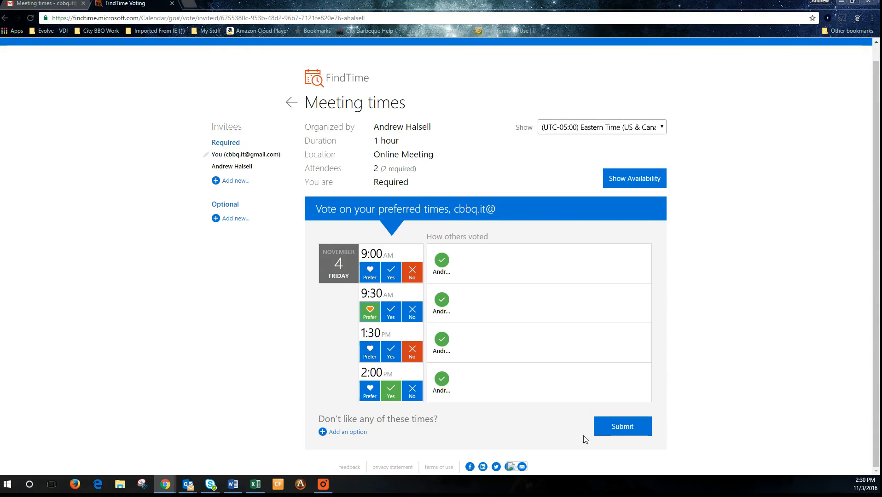
{"action": "left_click", "coordinate": [618, 434]}
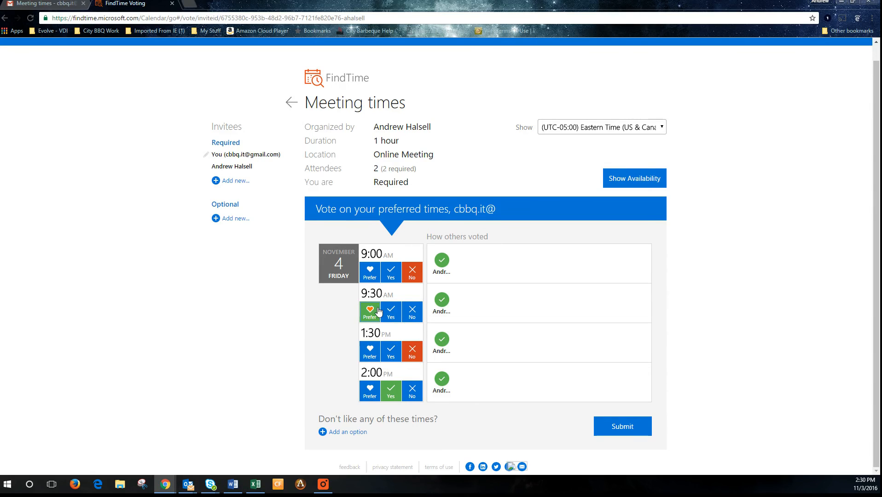
{"action": "left_click", "coordinate": [413, 353]}
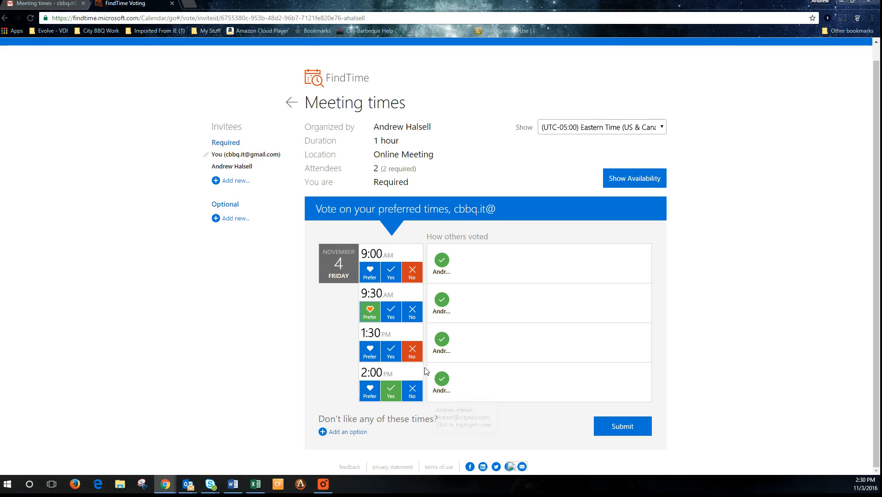
{"action": "left_click", "coordinate": [611, 426]}
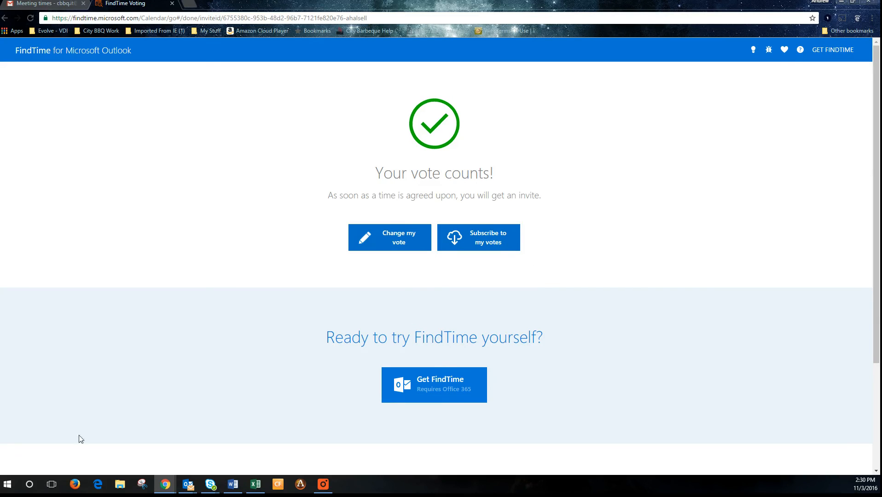
Open the newest FindTime notification in Outlook and download its blocked pictures to see the votes
{"action": "mouse_move", "coordinate": [184, 489]}
{"action": "left_click", "coordinate": [159, 444]}
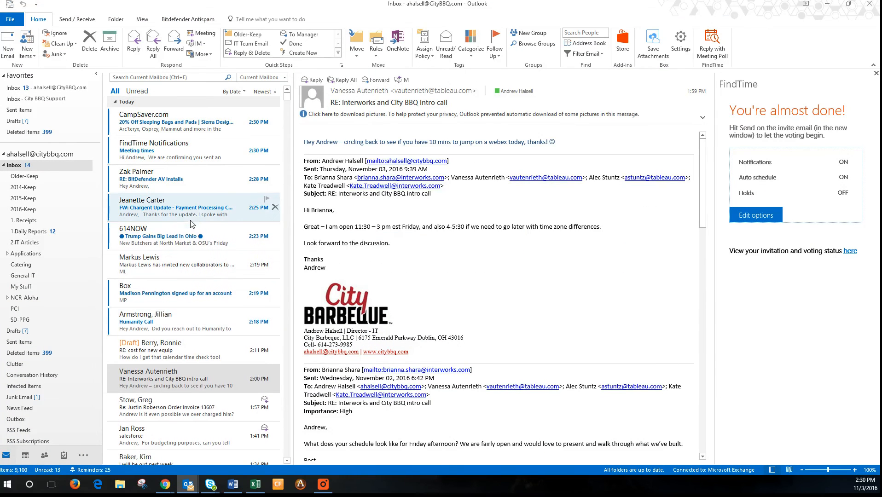
{"action": "left_click", "coordinate": [176, 132]}
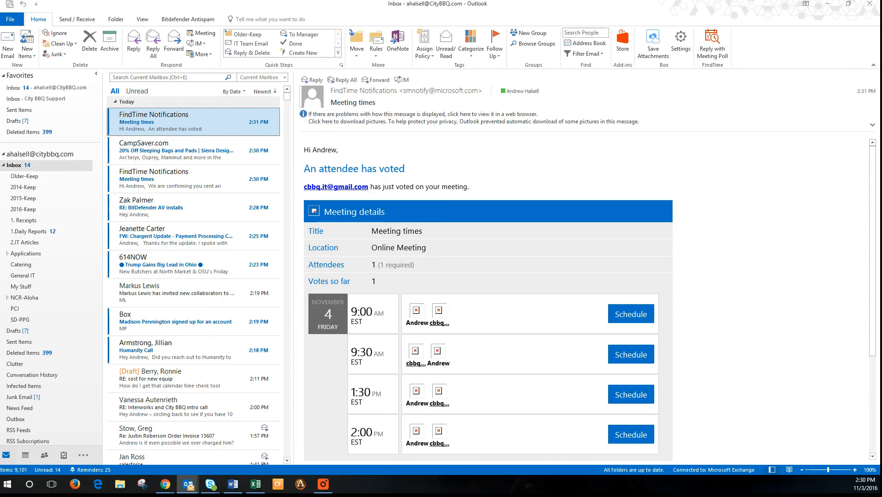
{"action": "left_click_drag", "start_coordinate": [304, 169], "coordinate": [408, 170]}
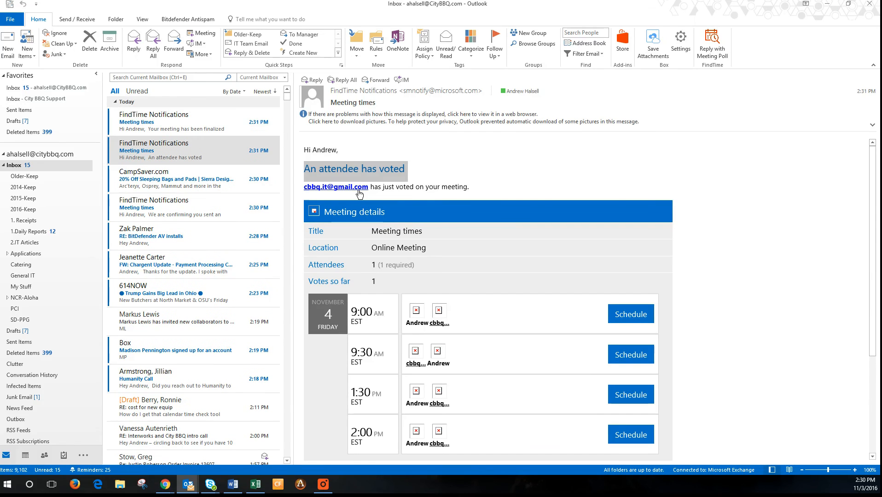
{"action": "scroll", "coordinate": [428, 232], "scroll_direction": "down", "scroll_amount": 4}
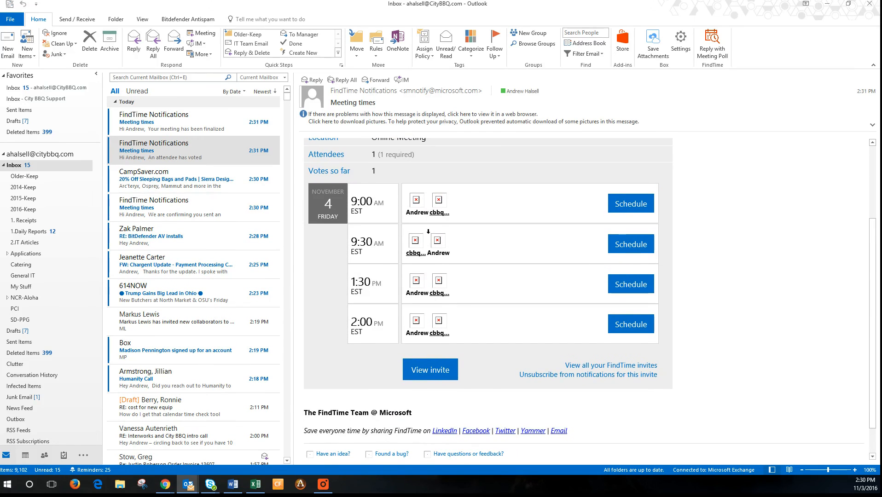
{"action": "left_click", "coordinate": [473, 121]}
{"action": "left_click", "coordinate": [487, 133]}
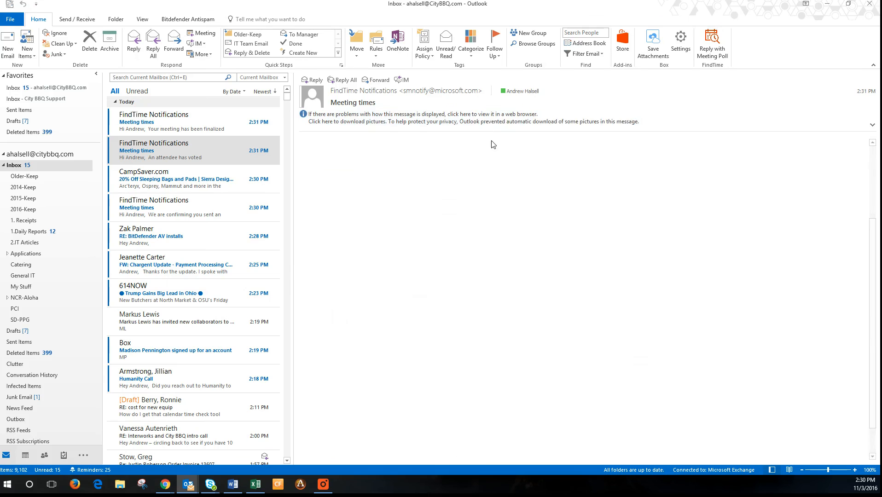
{"action": "scroll", "coordinate": [475, 292], "scroll_direction": "down", "scroll_amount": 3}
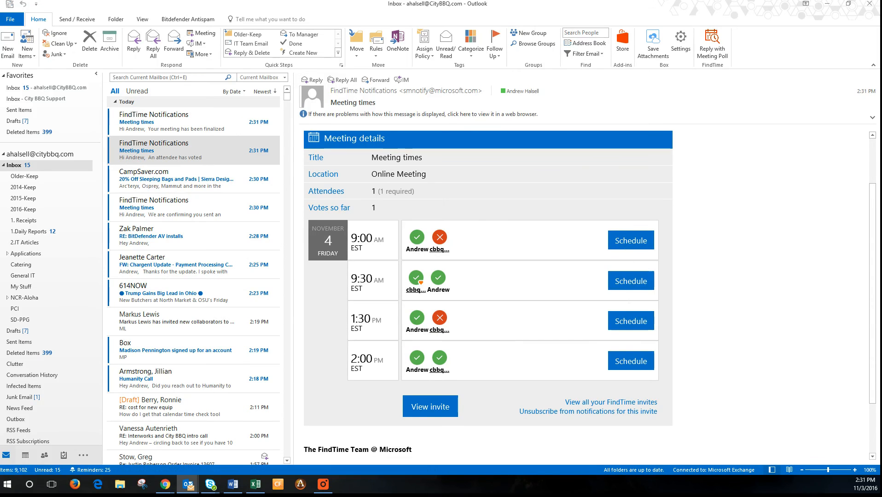
Schedule the meeting for the 9:30 AM slot and open the email confirming it was finalized
{"action": "left_click", "coordinate": [635, 288]}
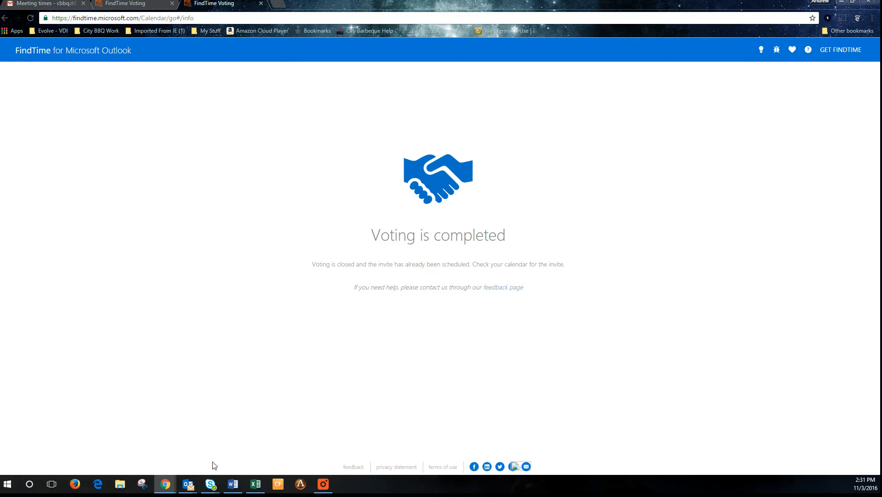
{"action": "mouse_move", "coordinate": [188, 484]}
{"action": "left_click", "coordinate": [167, 423]}
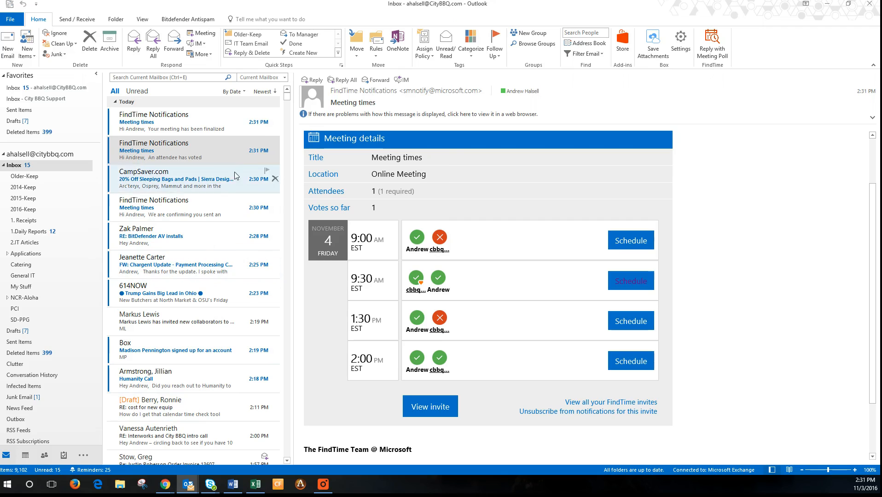
{"action": "left_click", "coordinate": [214, 132]}
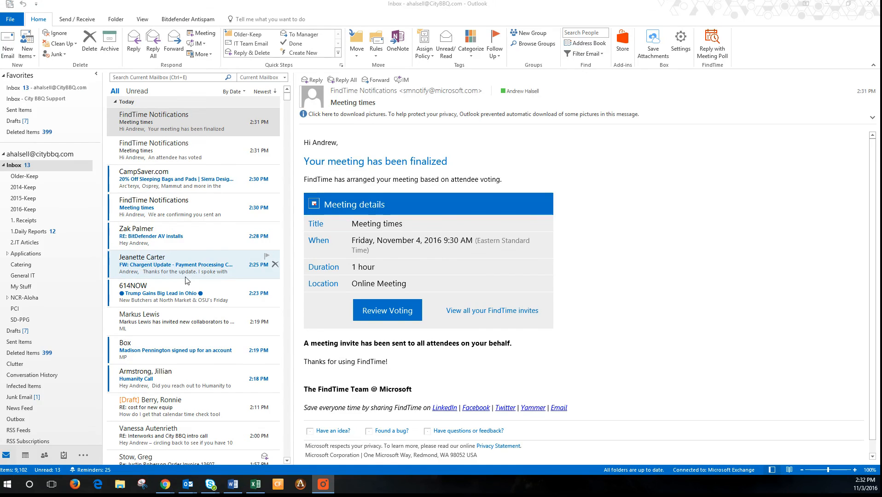
Open Friday's Meeting times appointment (11/4, 9:30–10:30 AM) from the calendar and review its details
{"action": "left_click", "coordinate": [25, 455]}
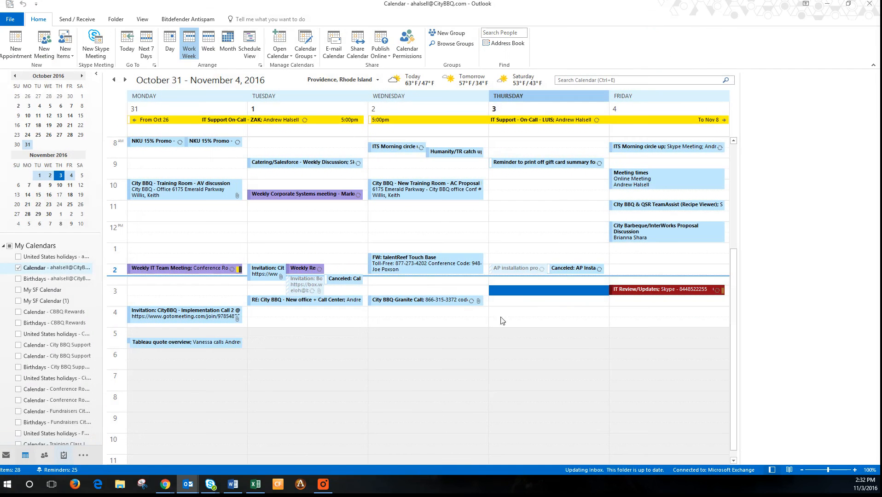
{"action": "left_click", "coordinate": [660, 188]}
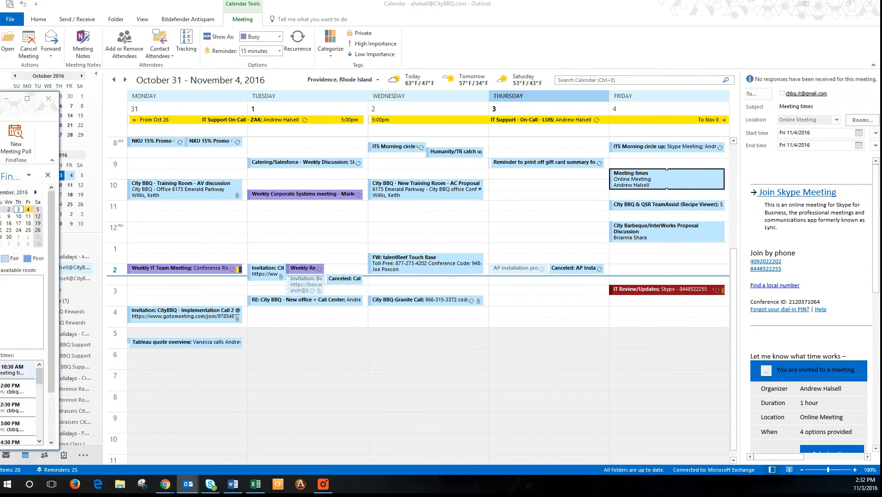
{"action": "left_click_drag", "start_coordinate": [0, 105], "coordinate": [496, 69]}
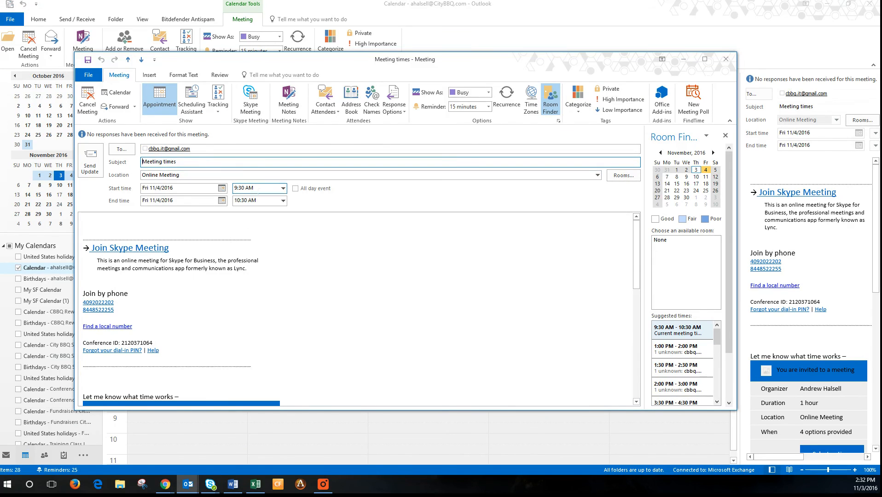
{"action": "scroll", "coordinate": [118, 252], "scroll_direction": "down", "scroll_amount": 3}
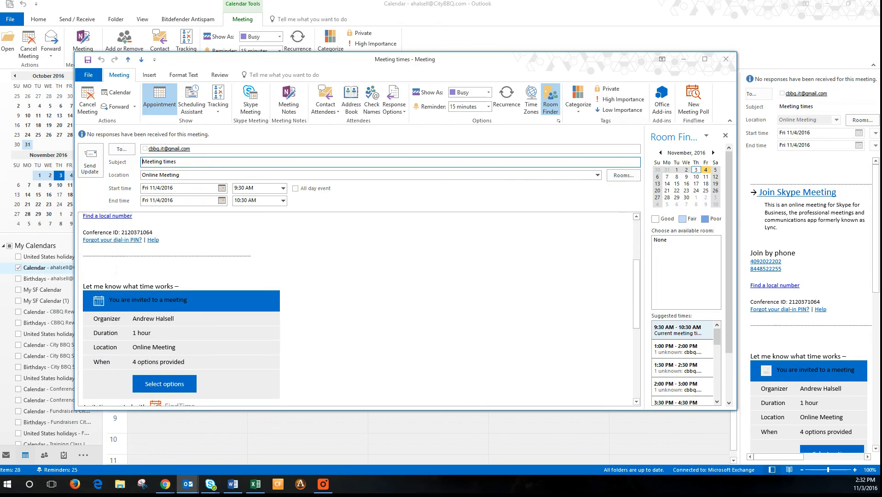
{"action": "scroll", "coordinate": [348, 333], "scroll_direction": "down", "scroll_amount": 6}
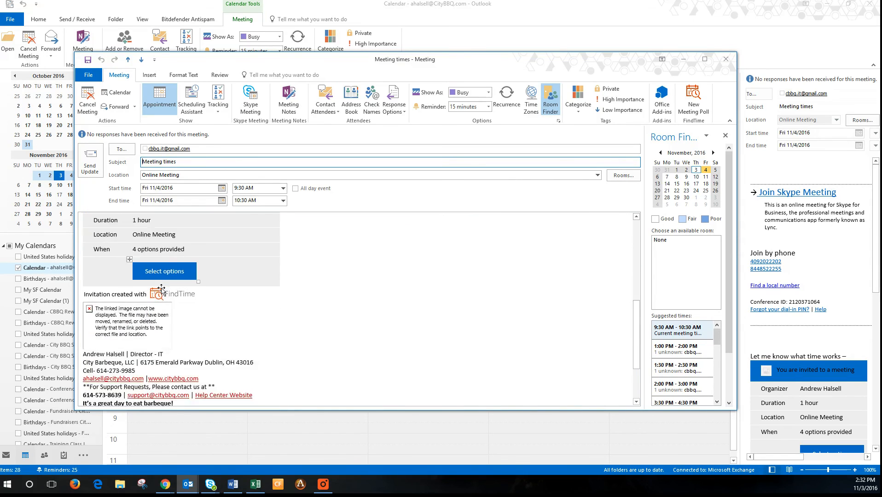
{"action": "scroll", "coordinate": [348, 332], "scroll_direction": "down", "scroll_amount": 3}
{"action": "scroll", "coordinate": [284, 344], "scroll_direction": "up", "scroll_amount": 6}
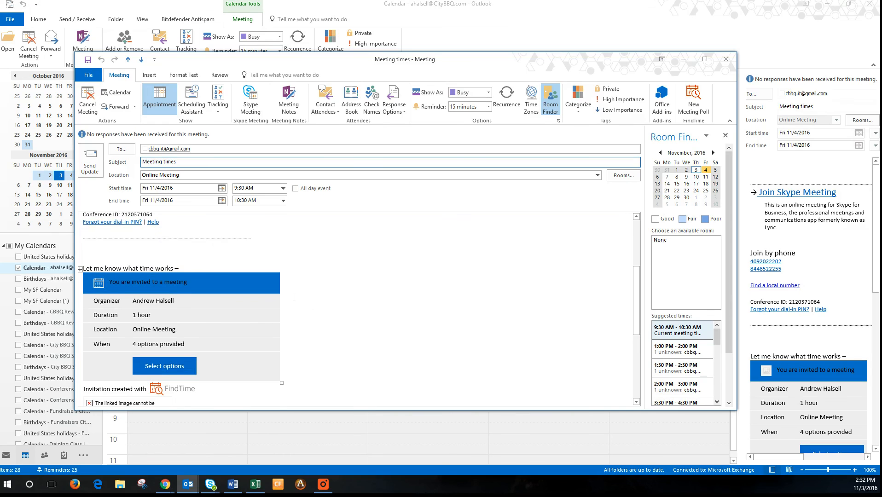
{"action": "scroll", "coordinate": [295, 299], "scroll_direction": "up", "scroll_amount": 5}
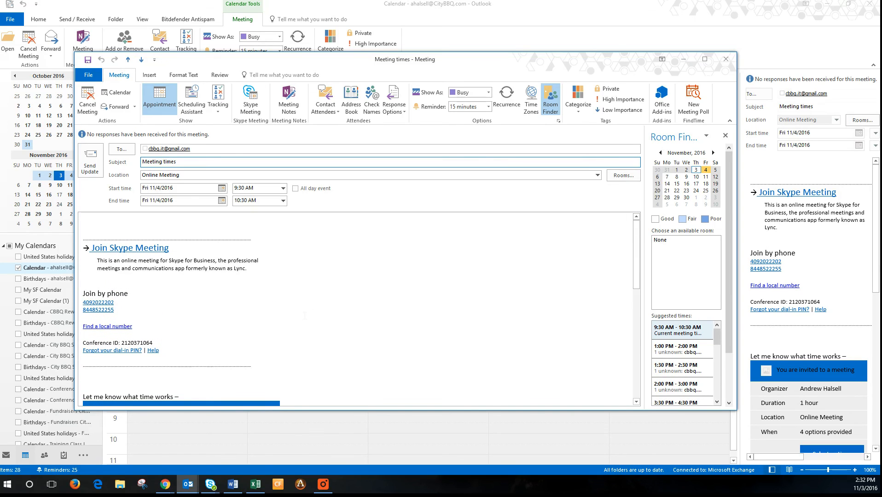